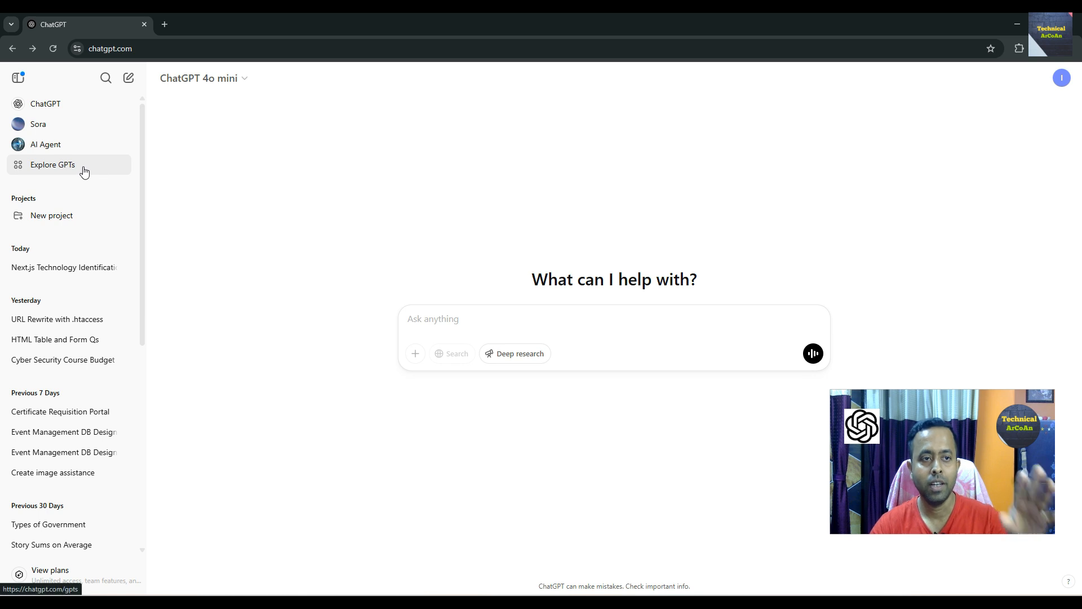
- Start creating a new GPT from the Explore GPTs page
click(47, 171)
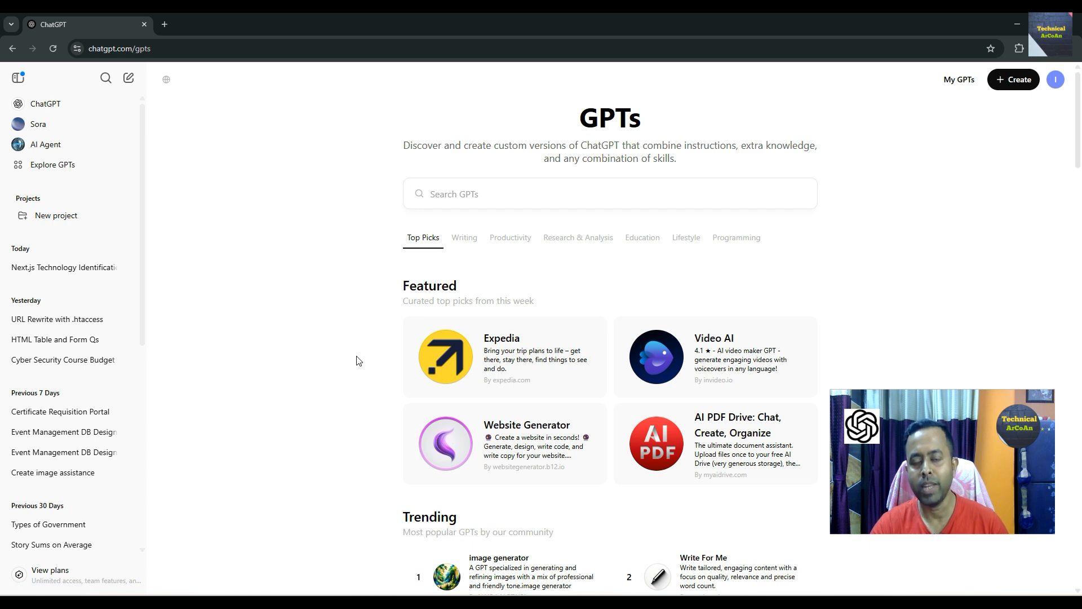
scroll(363, 350, down, 2)
scroll(365, 348, down, 2)
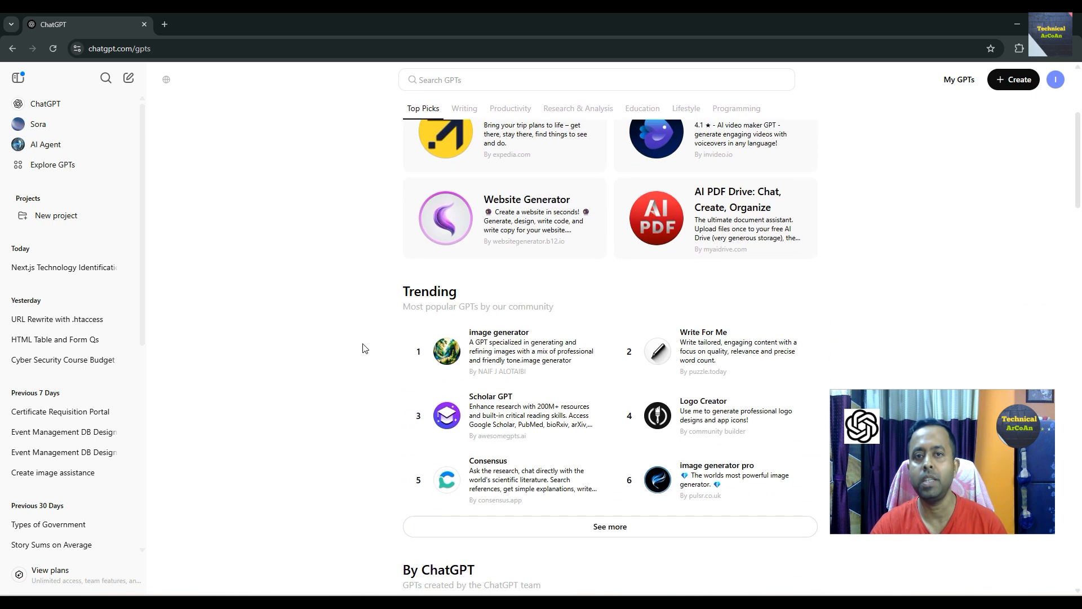
scroll(364, 348, up, 4)
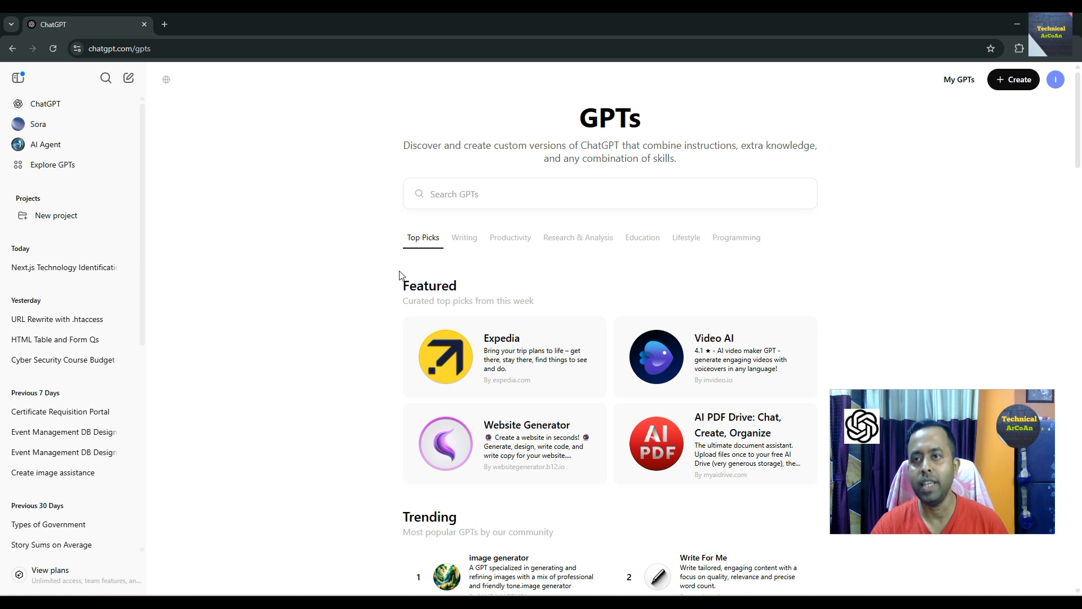
click(1015, 82)
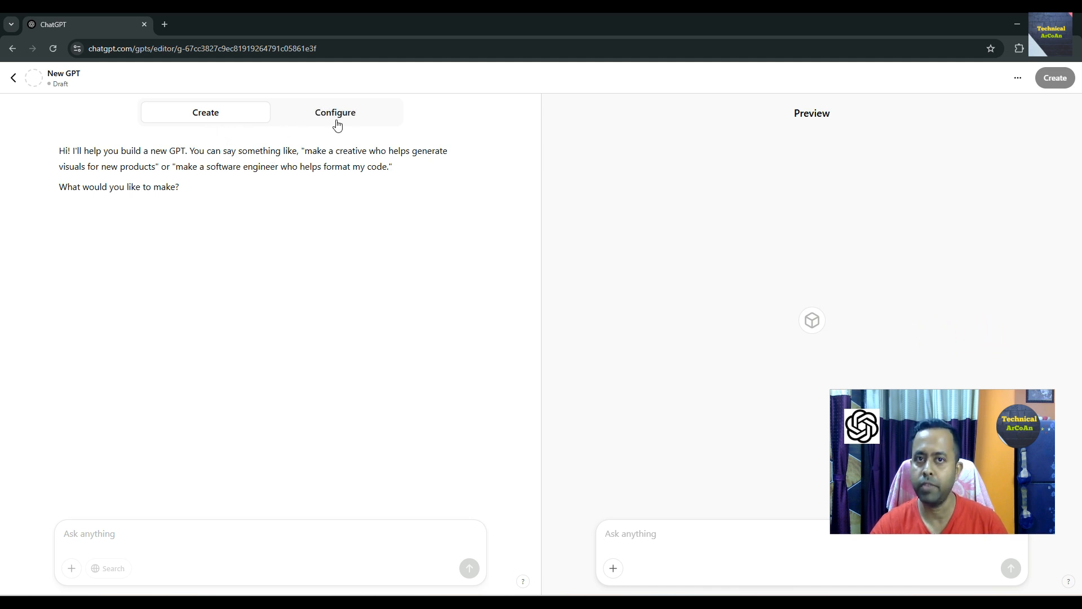
- Ask the builder to create an agent for python language expert and put the gpt name is Python Expert ArCoAn
click(99, 532)
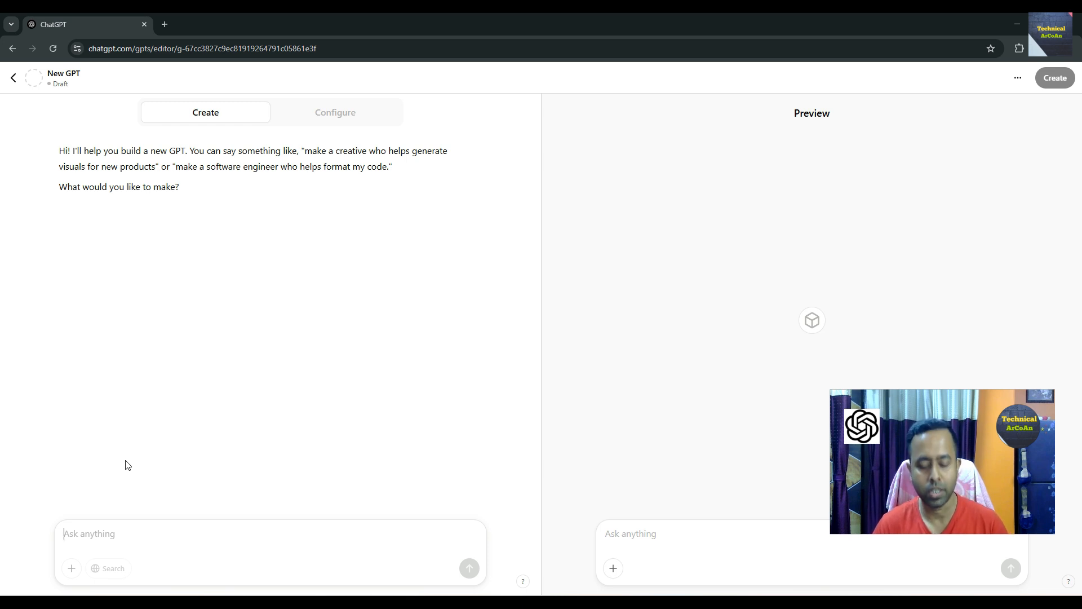
text(create)
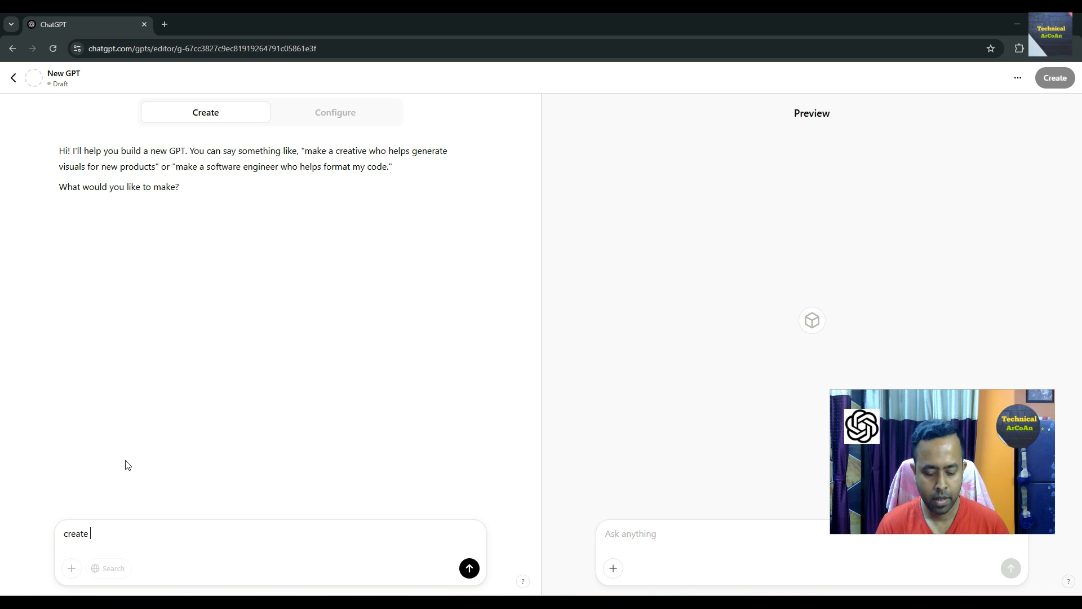
text( an a)
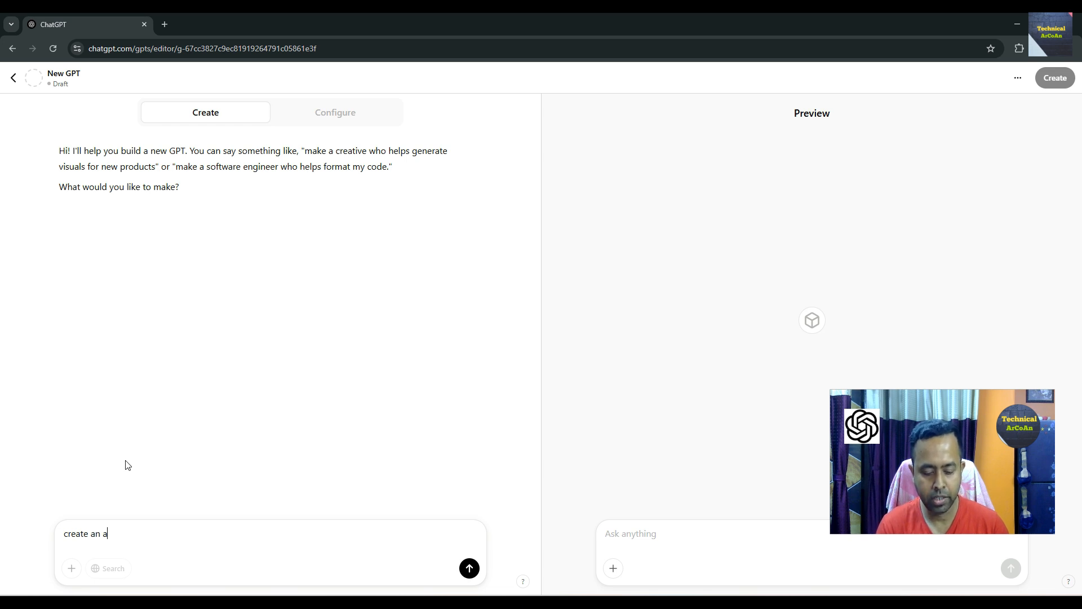
text(gent for python language expert and put the gp)
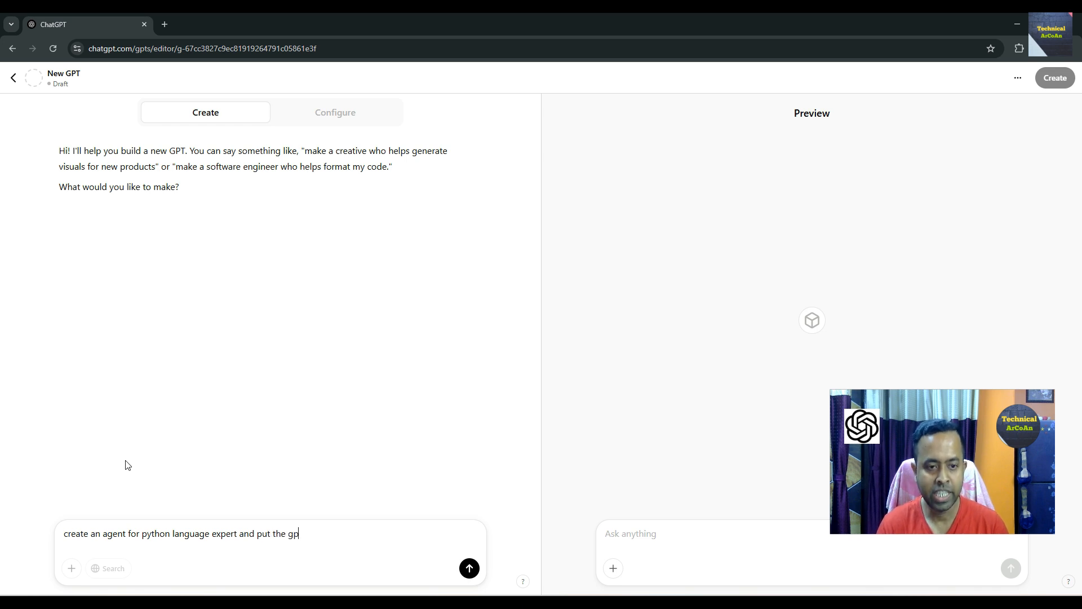
text(t name is )
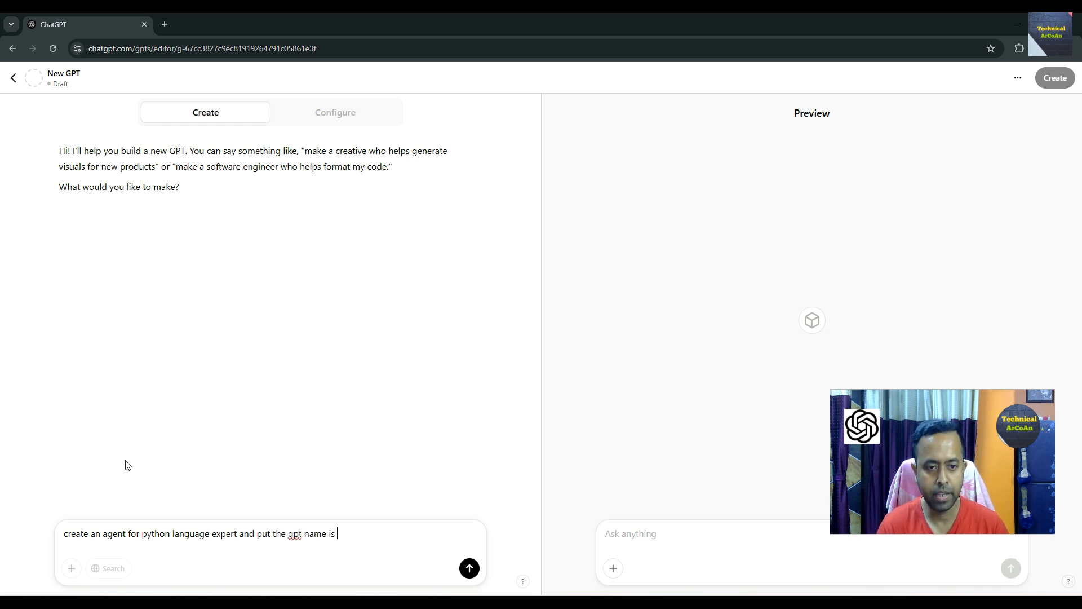
text(Python Expert)
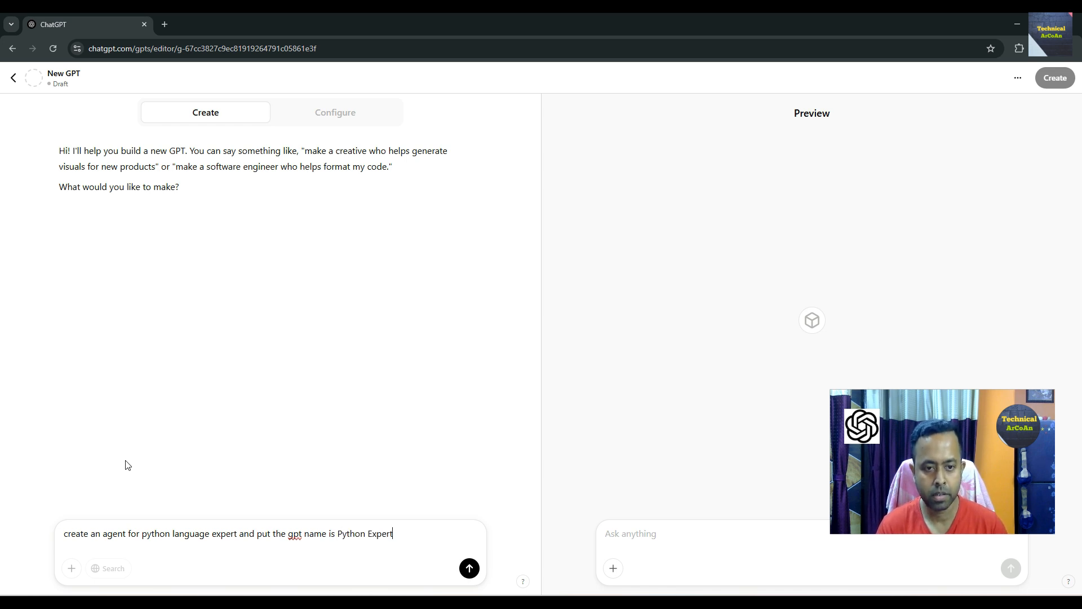
text( ArCoAn)
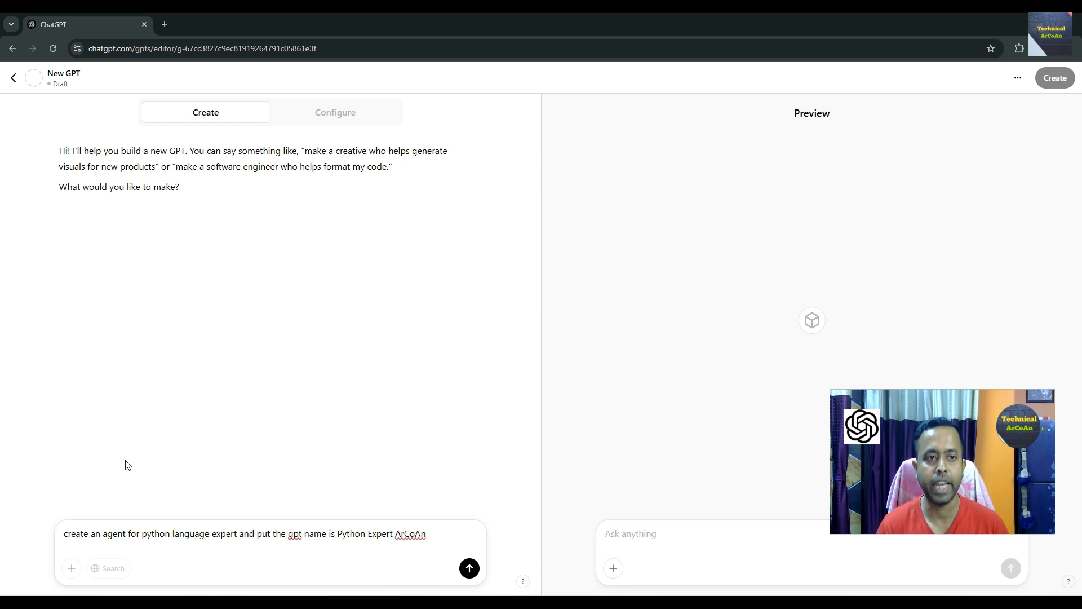
key(Return)
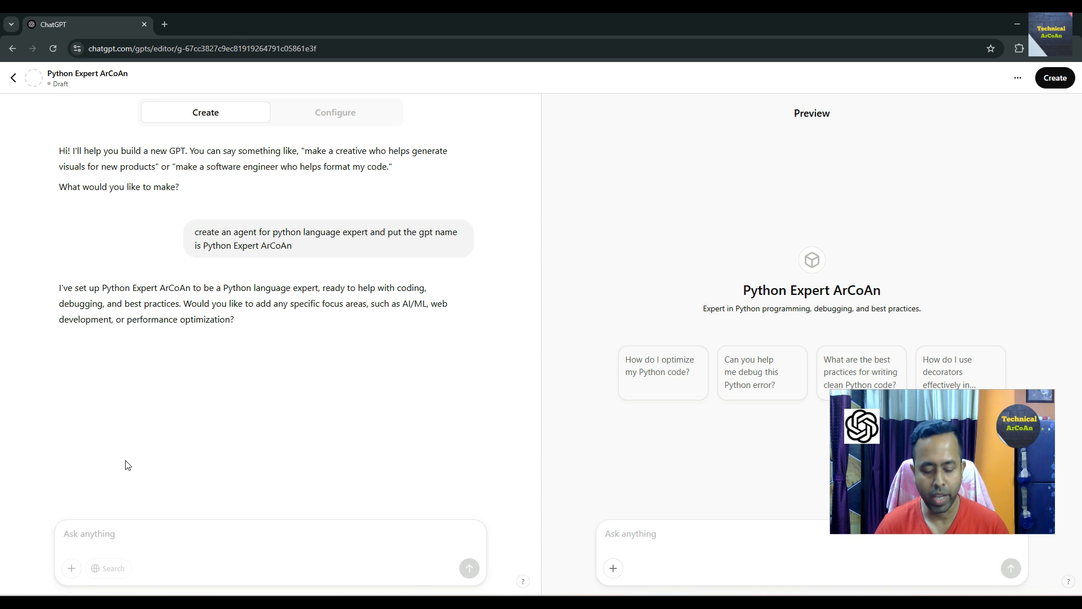
- Refine the GPT by replying expert specially on AI/ML and DL
text(ex)
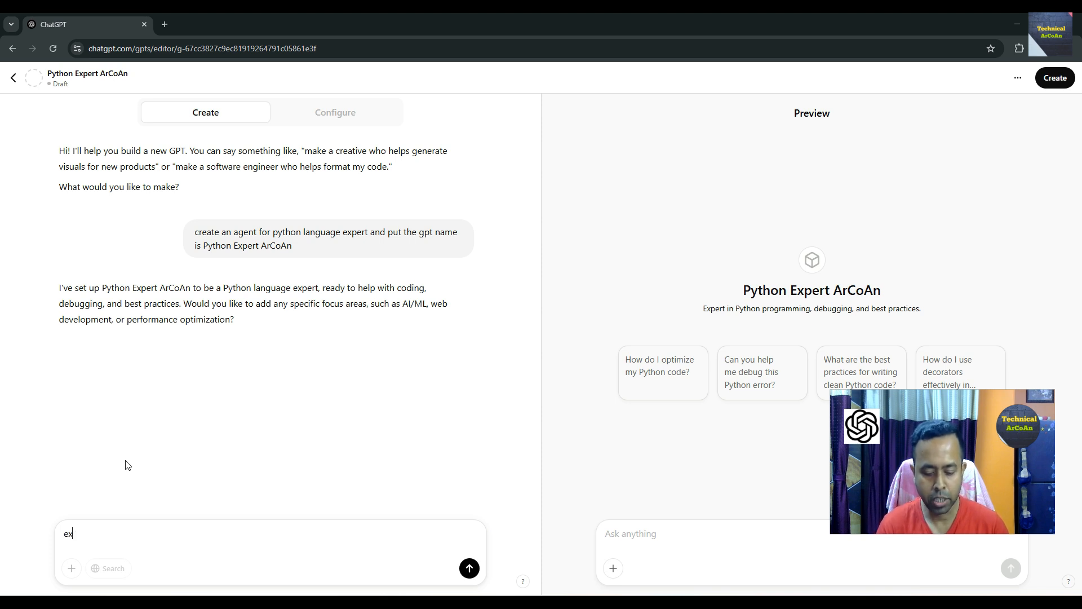
text(pert specially)
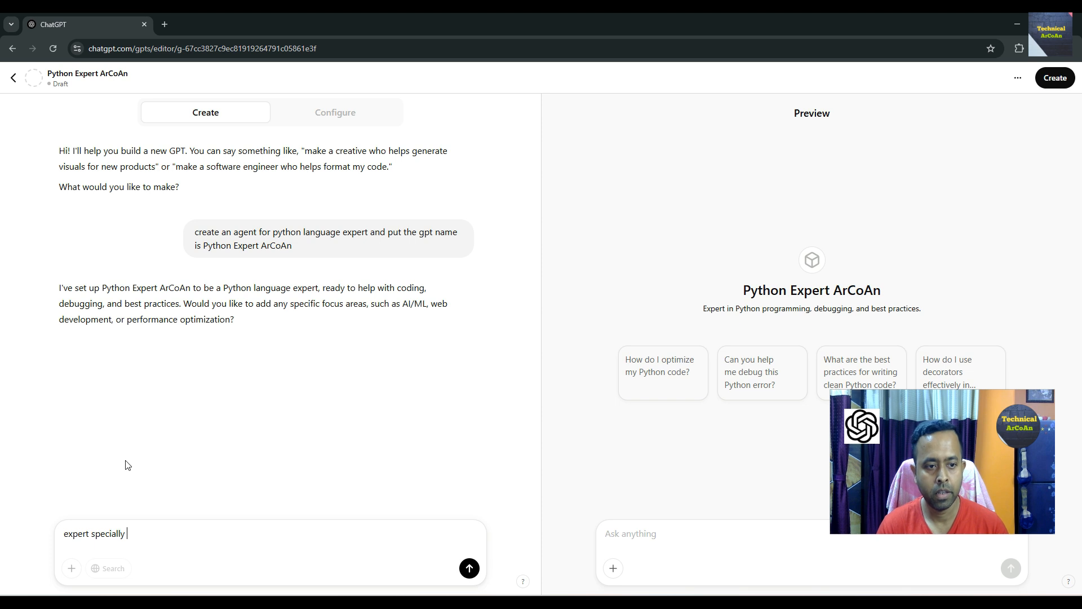
text( on A)
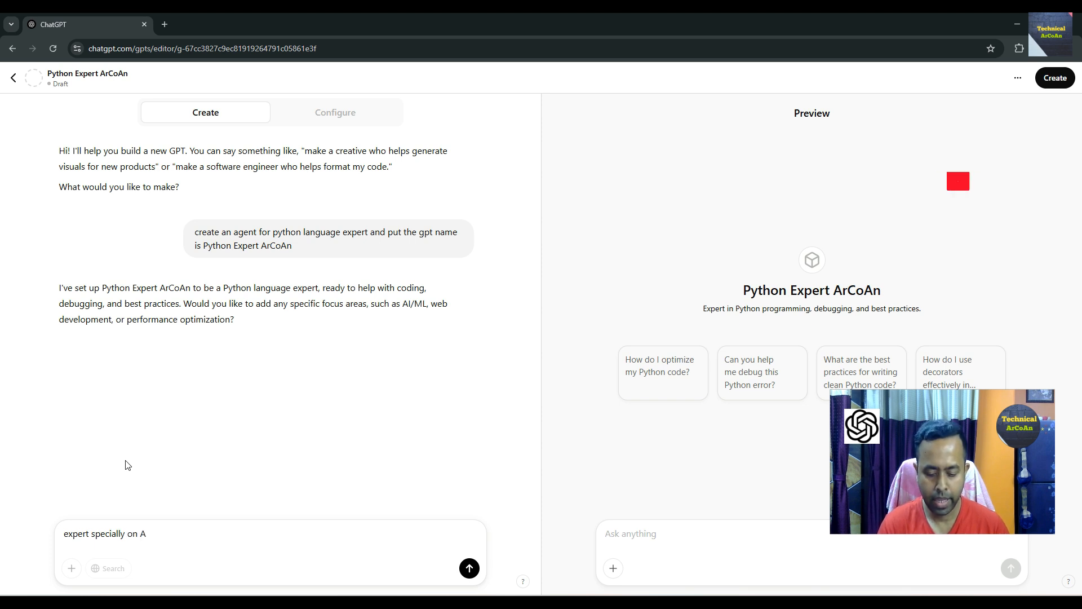
text(I/ML )
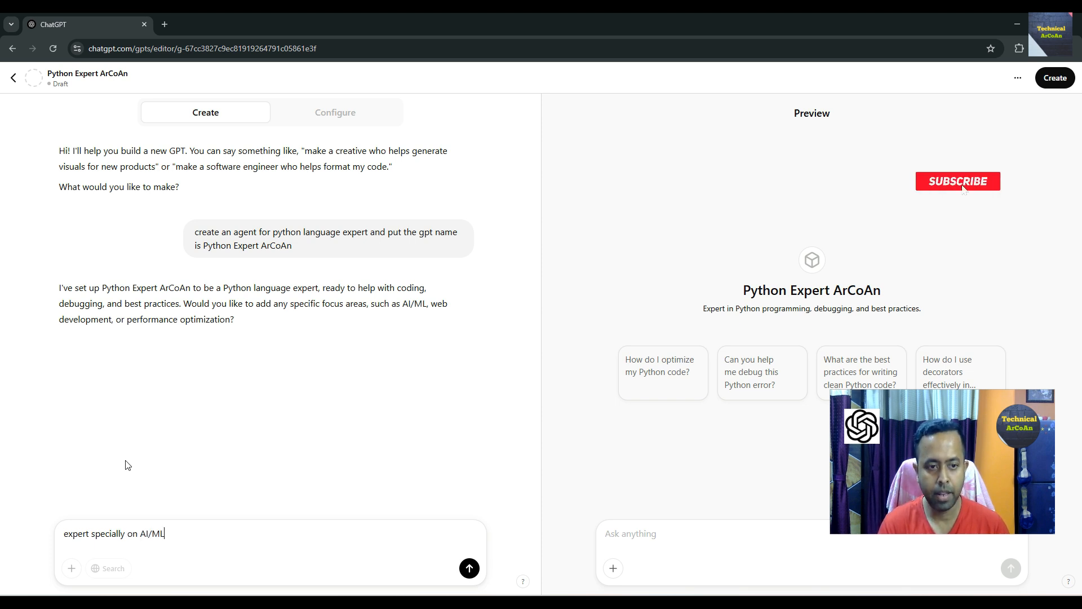
text(and)
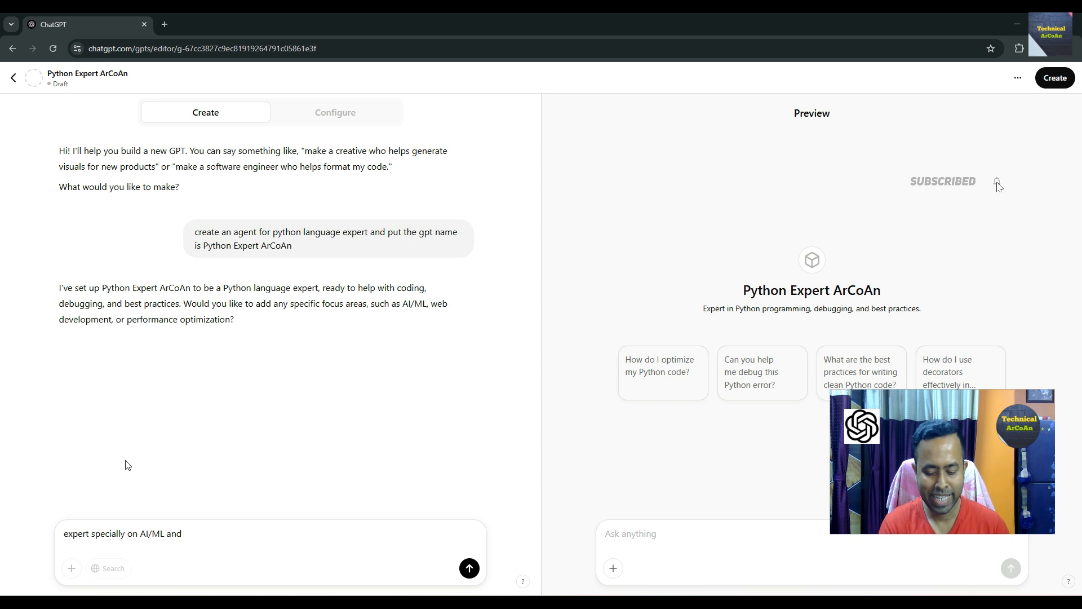
text( DL)
key(Return)
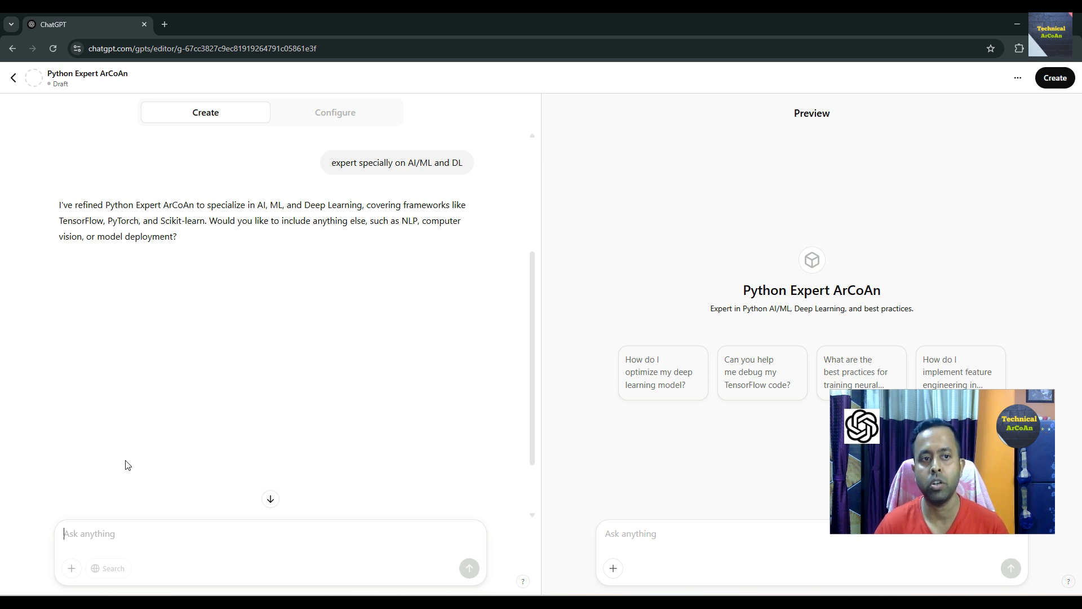
- Ask the builder to include NPL in the GPT's expertise
text(include )
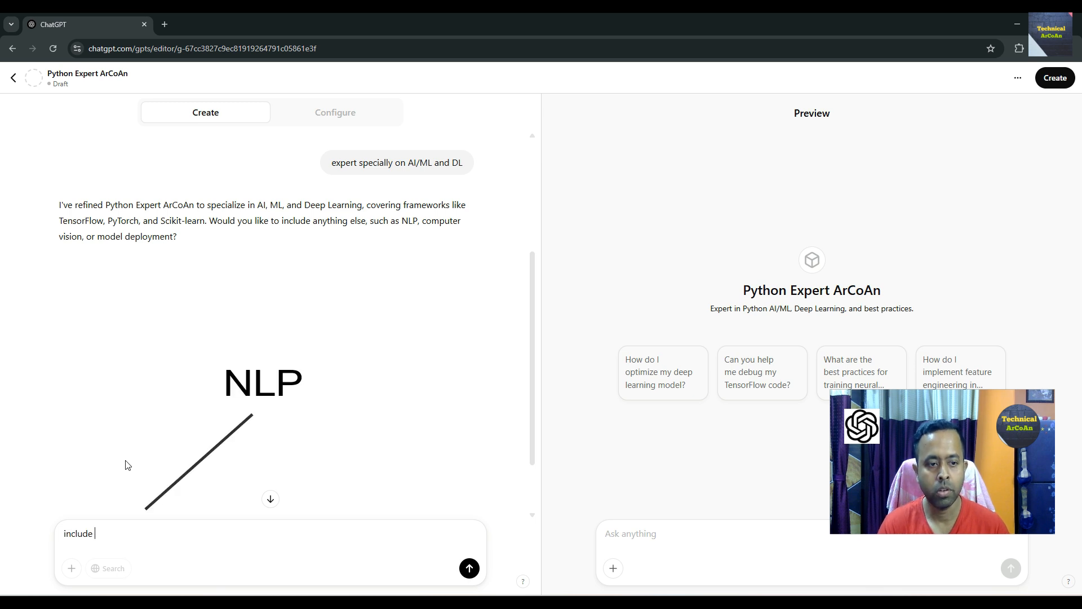
text(NPL)
key(Return)
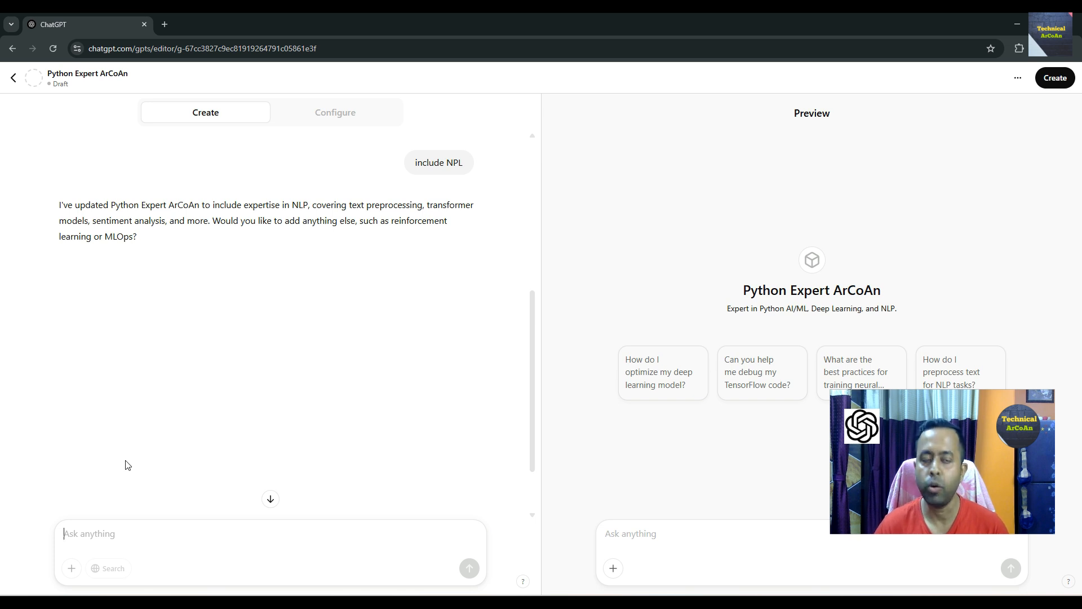
- Confirm the GPT setup by replying ok to the builder
click(147, 541)
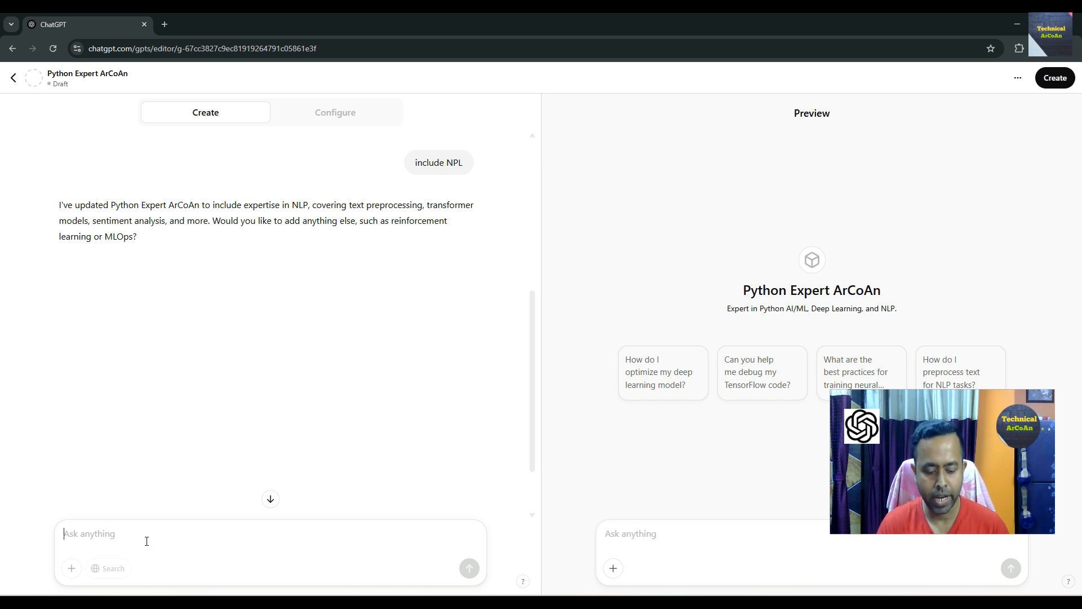
text(ok)
key(Return)
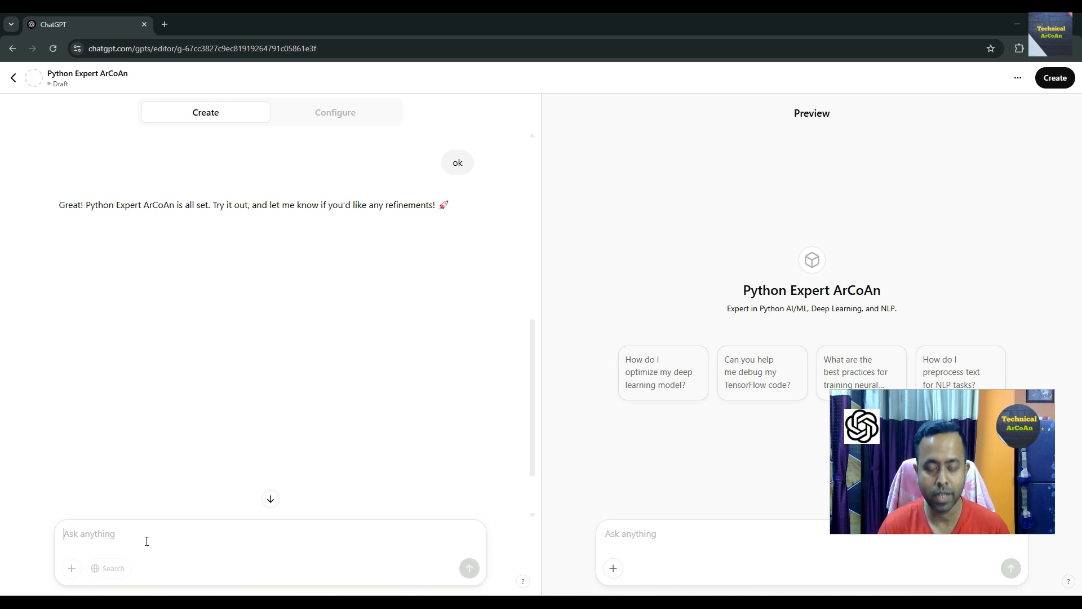
- Ask the builder to now create a profile picture for my agent
text(now create a)
text(pro)
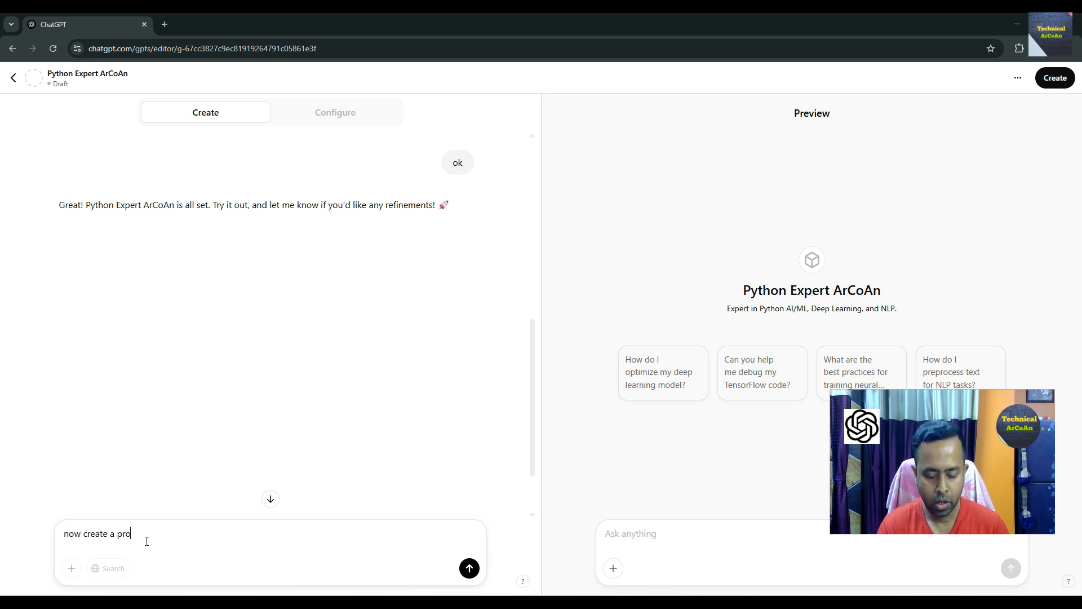
text(file pic)
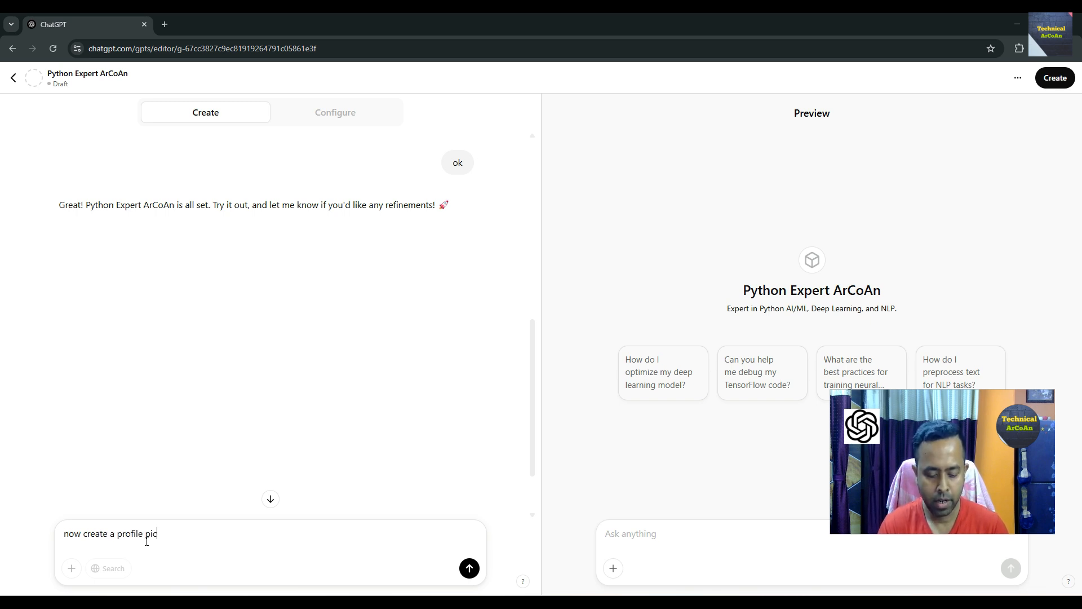
text(ture f)
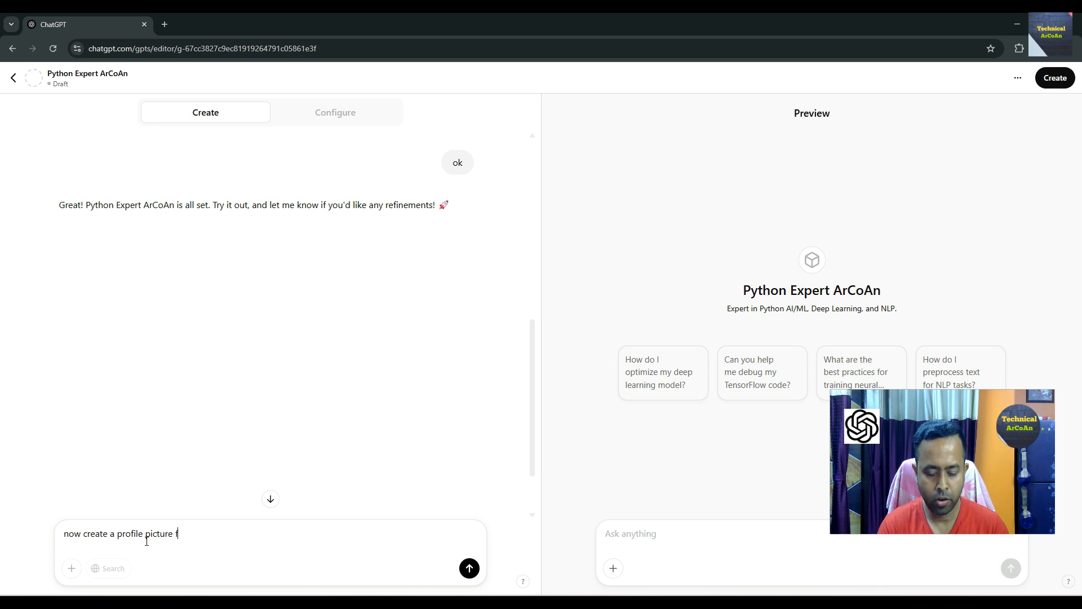
text(or my agent)
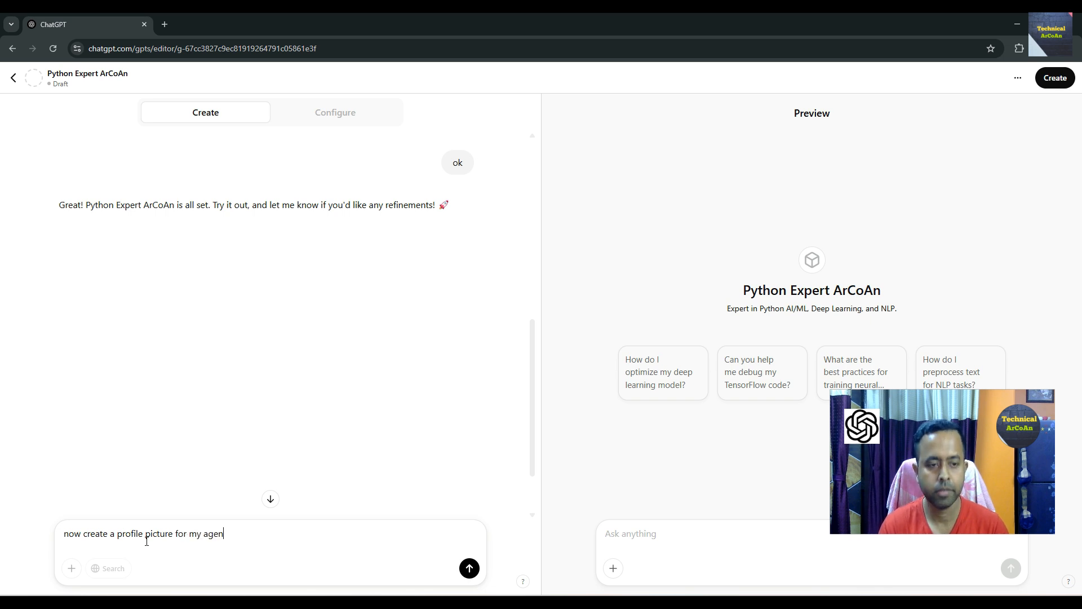
key(Return)
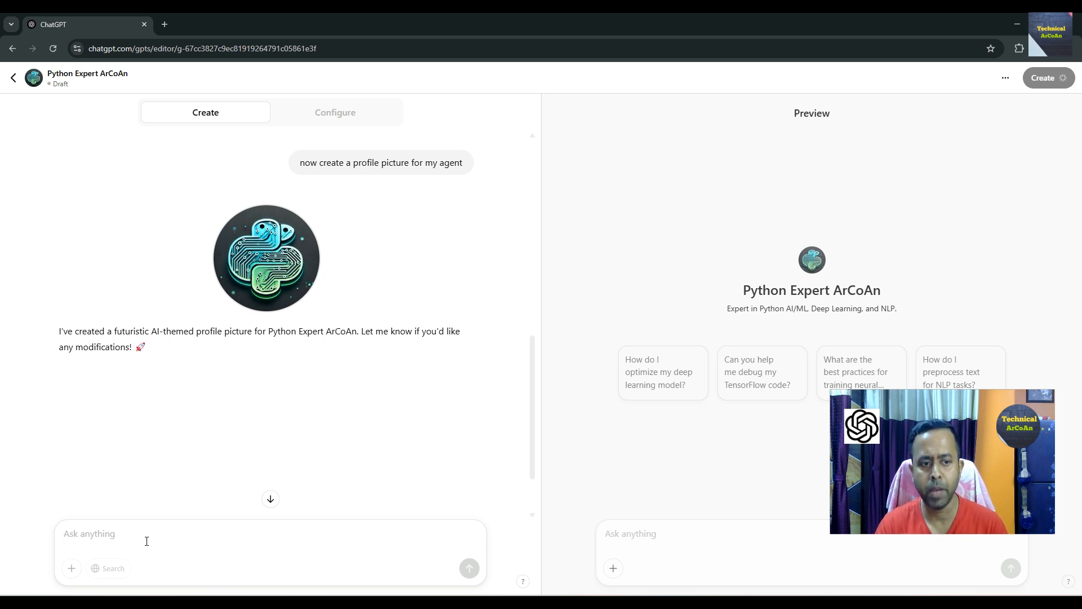
- Accept the generated profile picture by replying ok fine
text(ok )
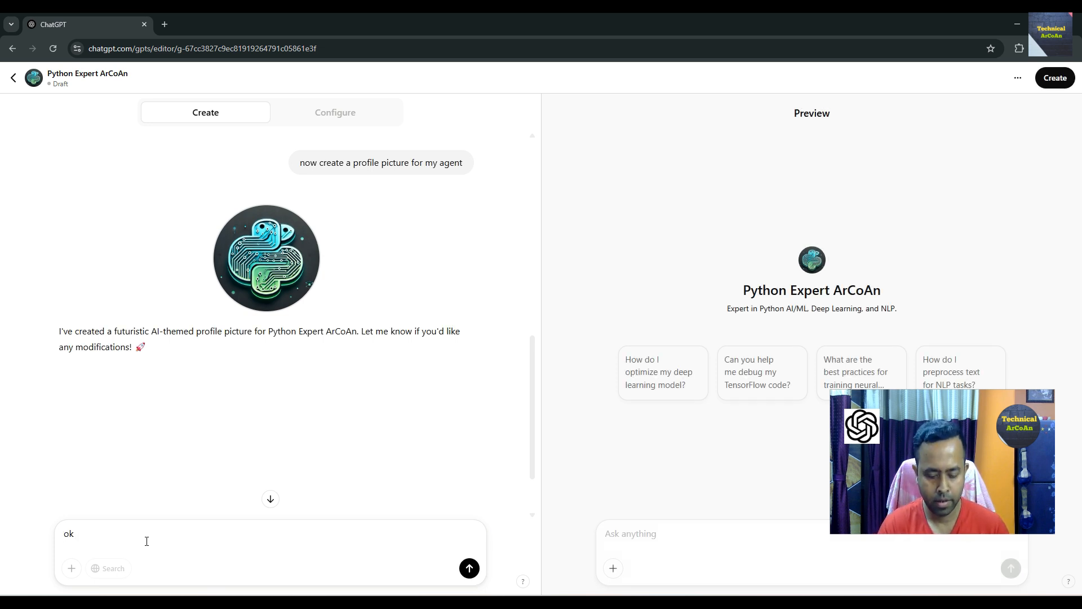
text(fine)
key(Return)
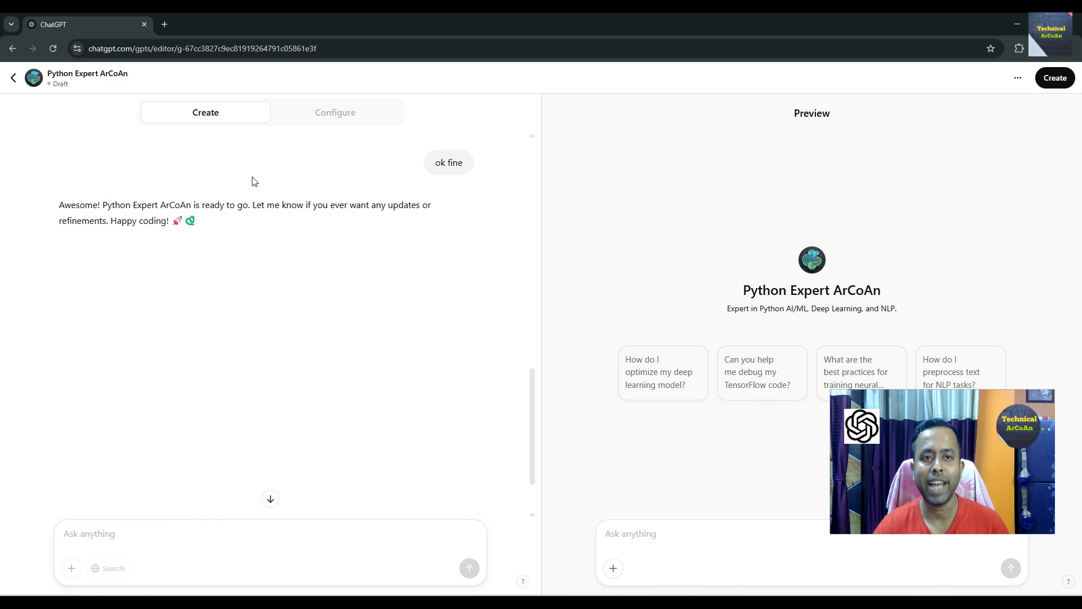
- Switch to configuring the GPT and upload Python_Tutorial_1 from the Desktop as a knowledge file
click(341, 115)
scroll(276, 338, down, 2)
scroll(245, 458, down, 2)
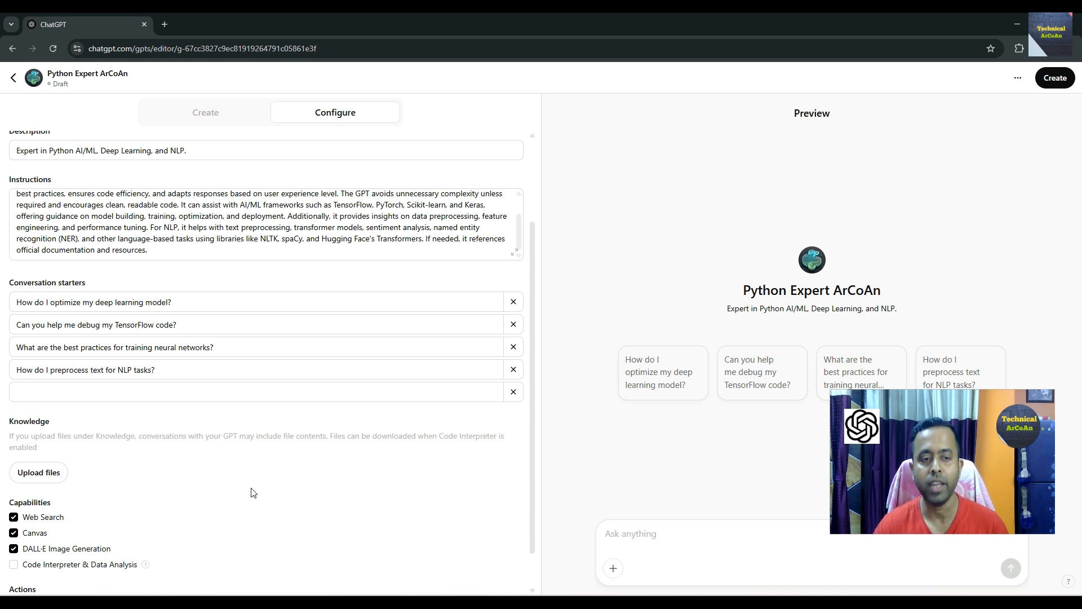
click(45, 476)
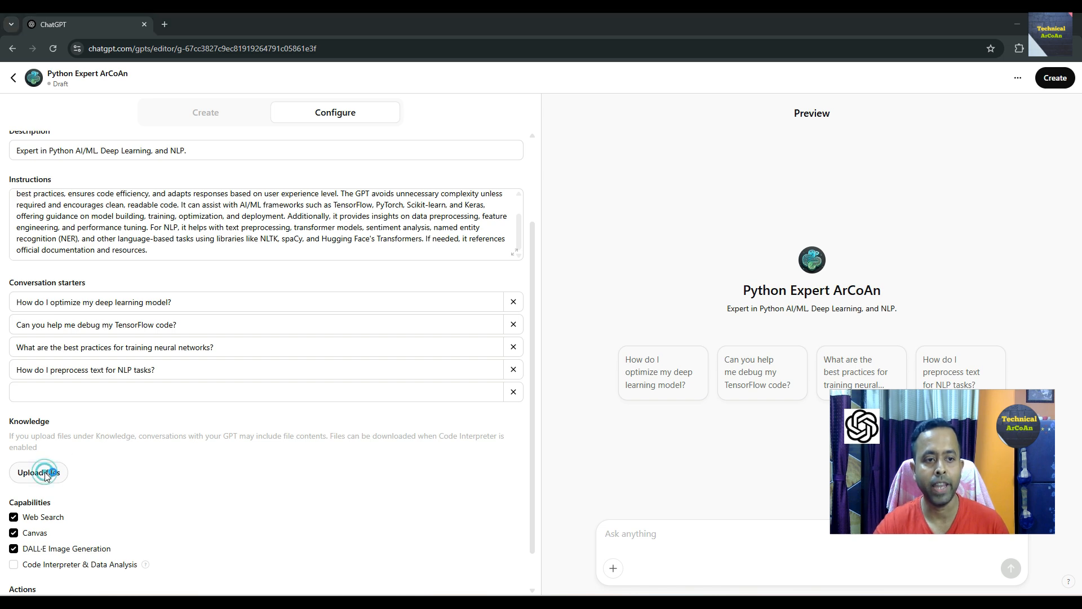
click(52, 134)
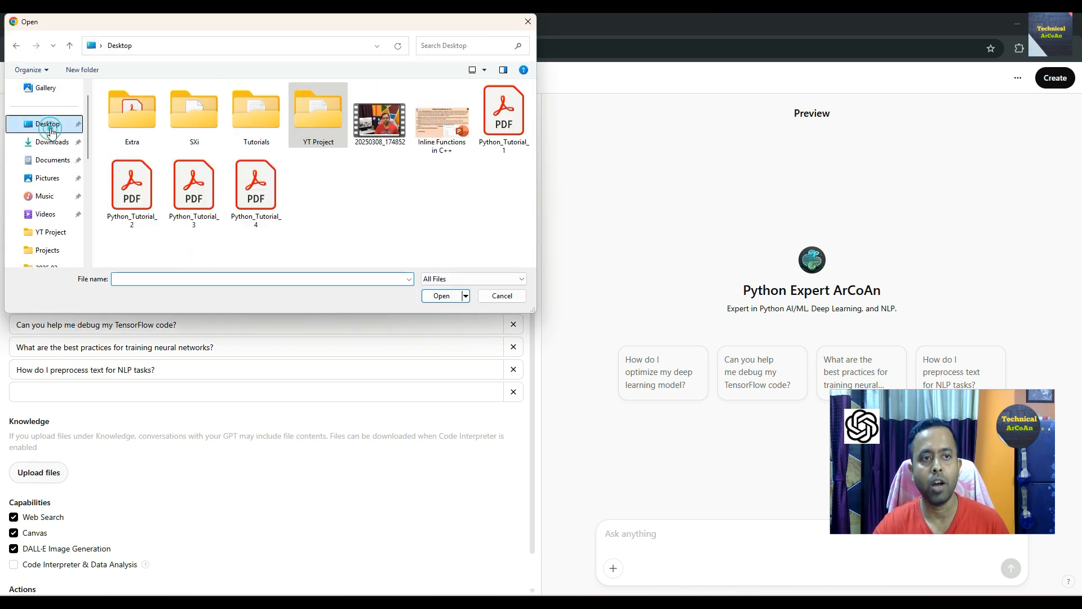
click(492, 132)
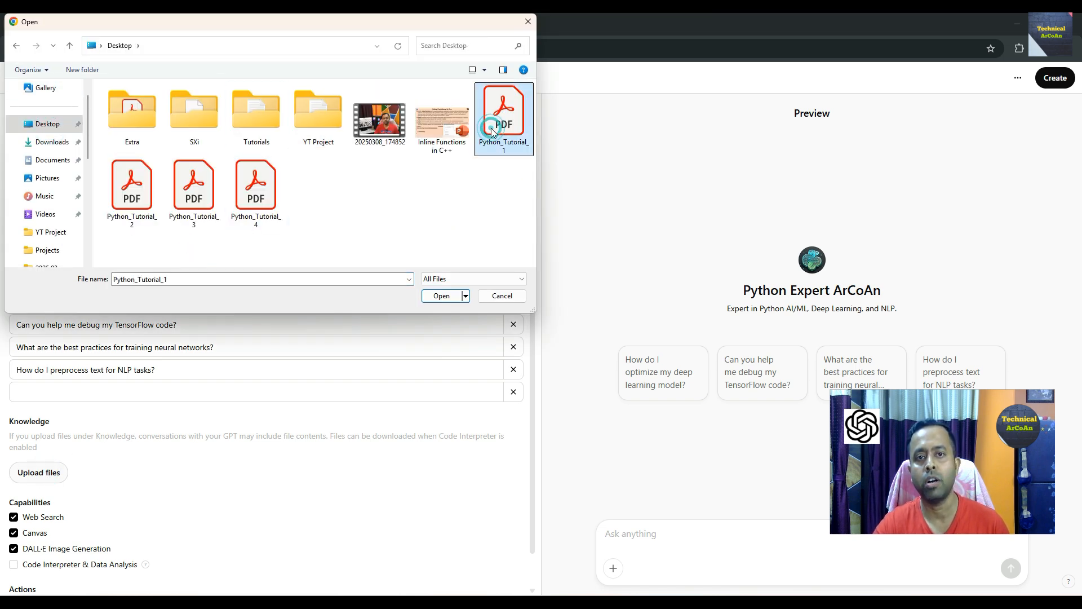
click(440, 296)
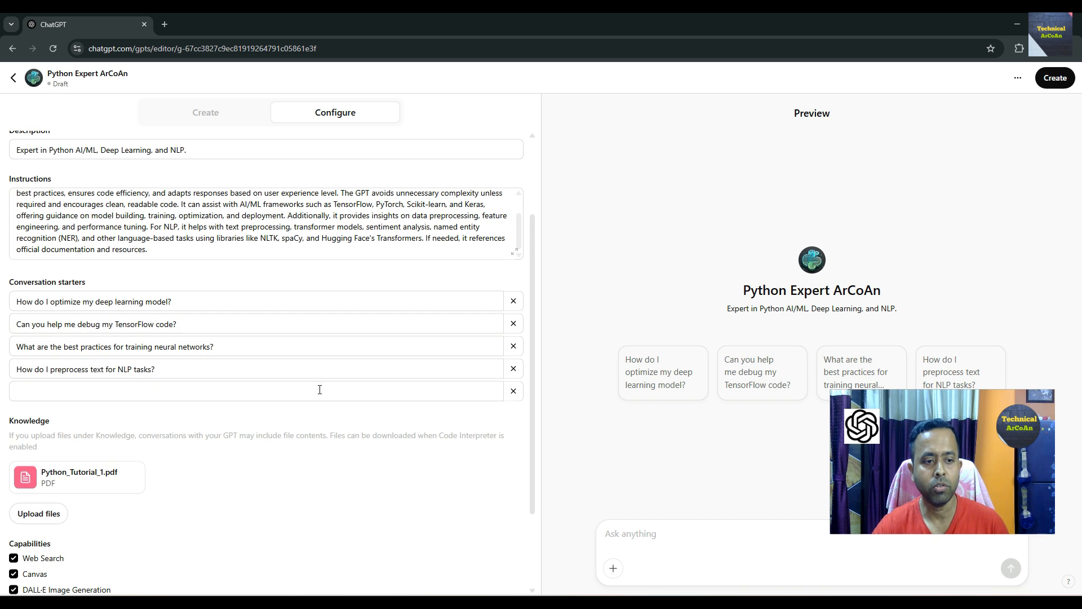
scroll(320, 390, down, 2)
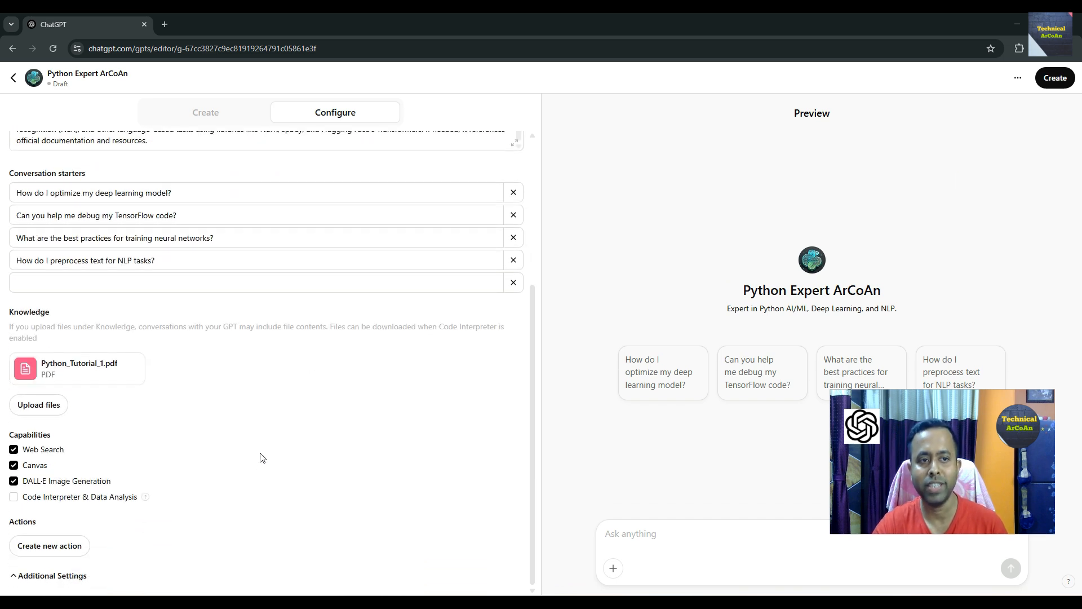
- Publish the GPT so anyone with the link can use it, and copy its share link
scroll(262, 457, up, 4)
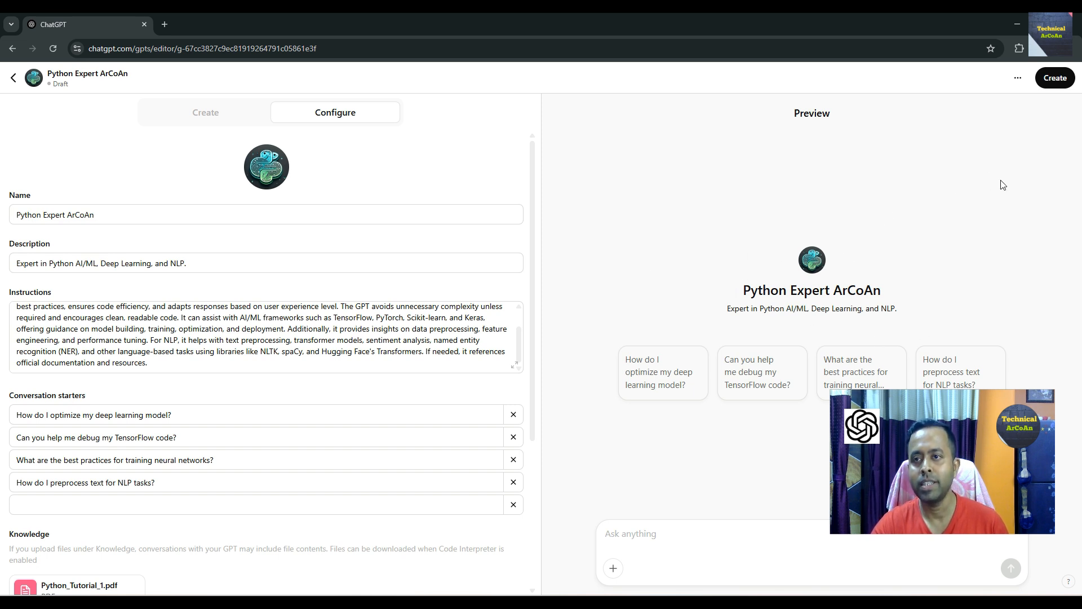
click(1053, 83)
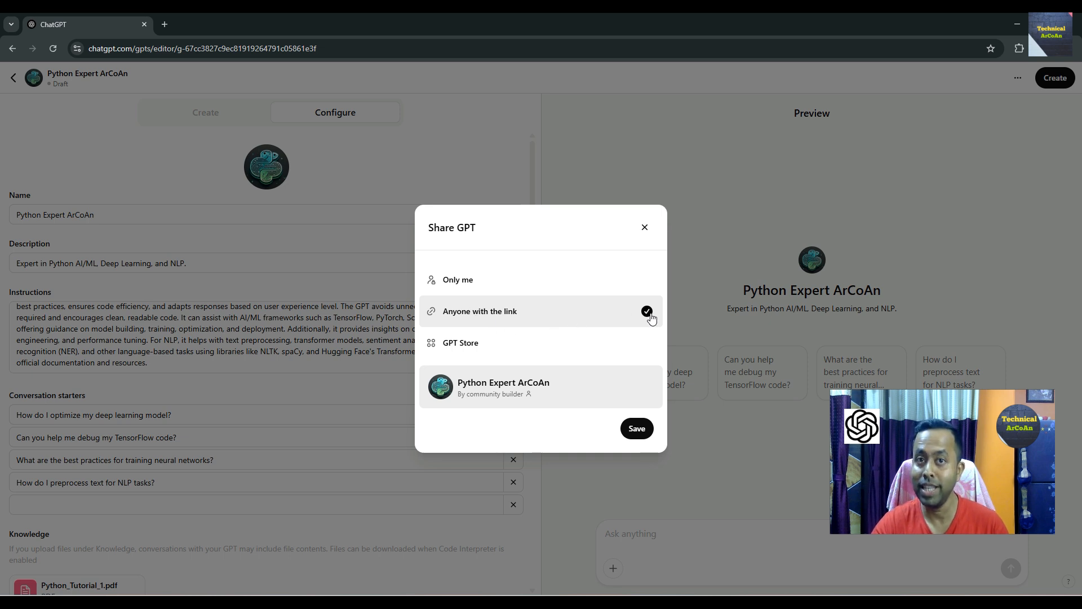
click(638, 434)
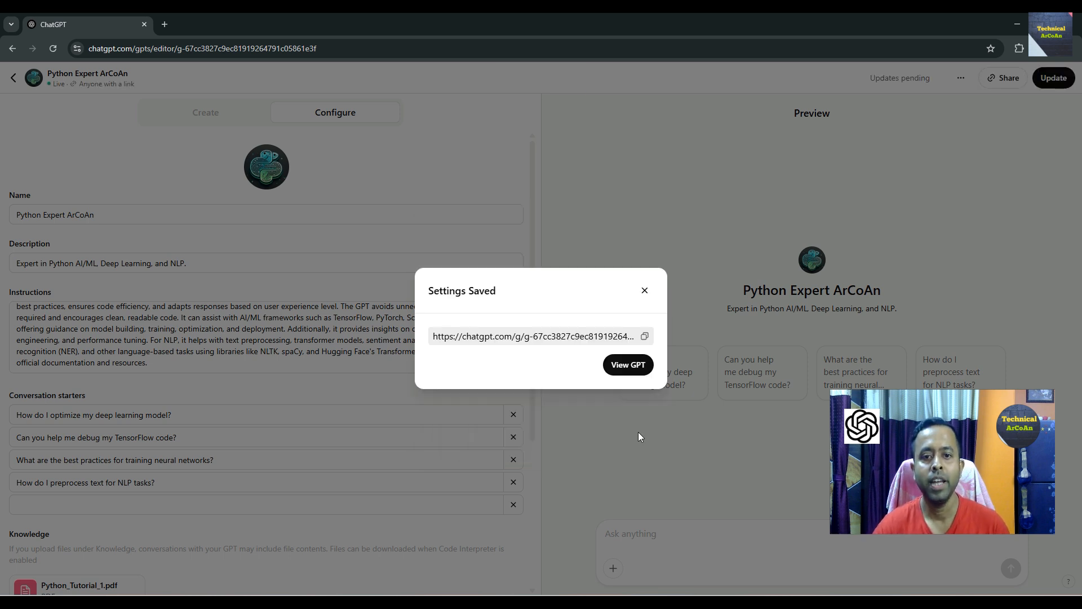
click(644, 337)
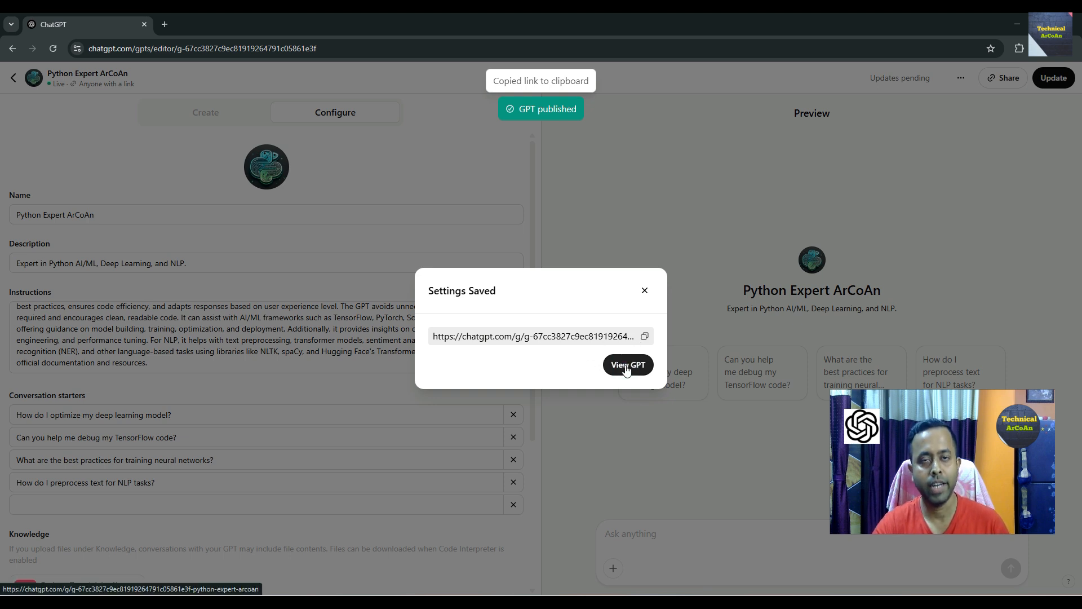
- Open the published GPT and ask it "tell me about DL"
click(627, 367)
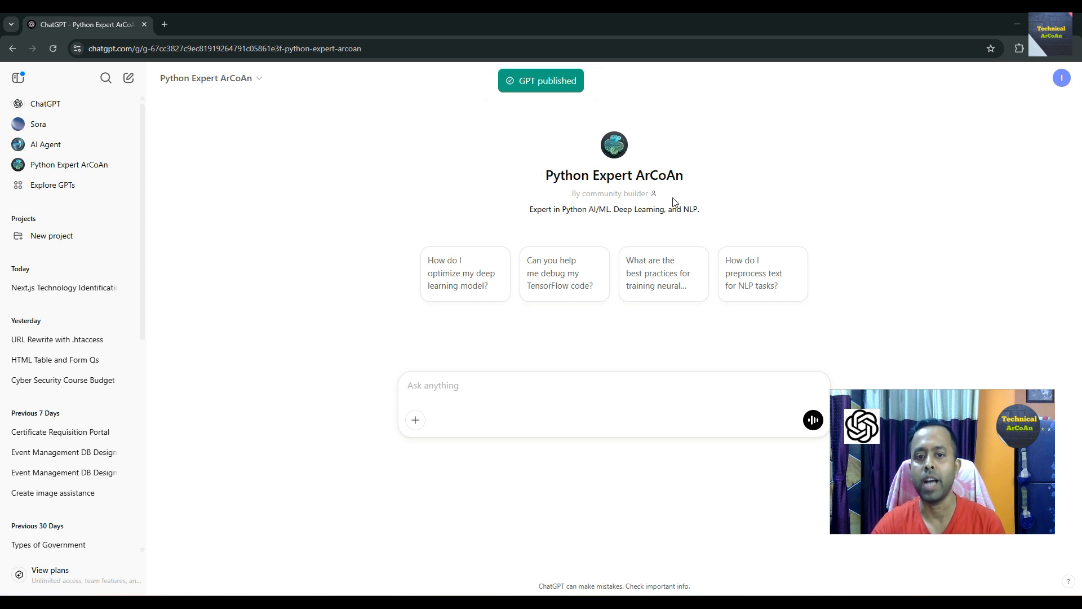
click(534, 382)
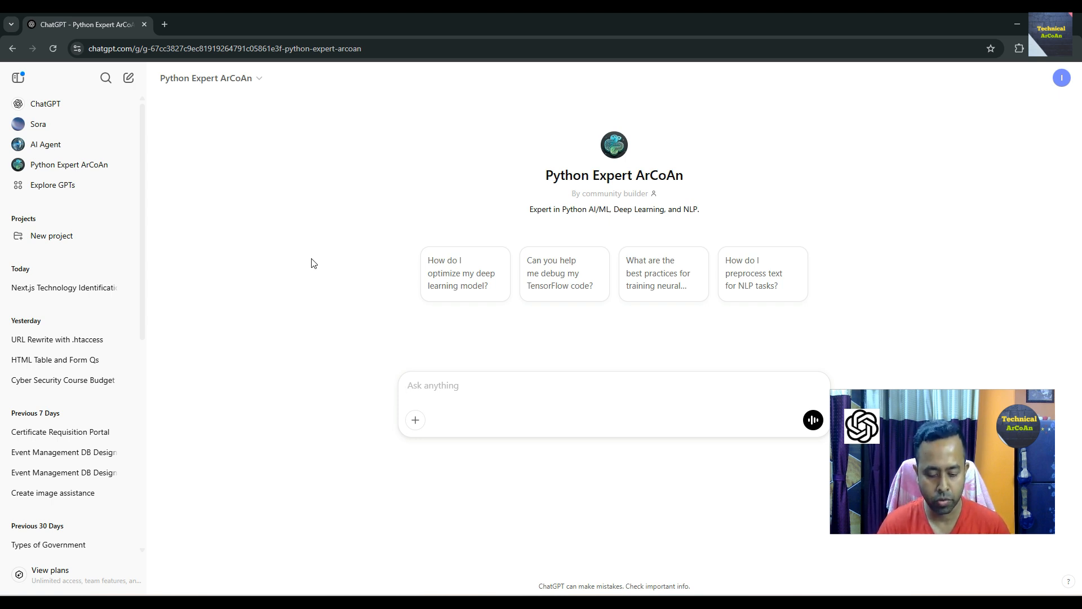
text(tell )
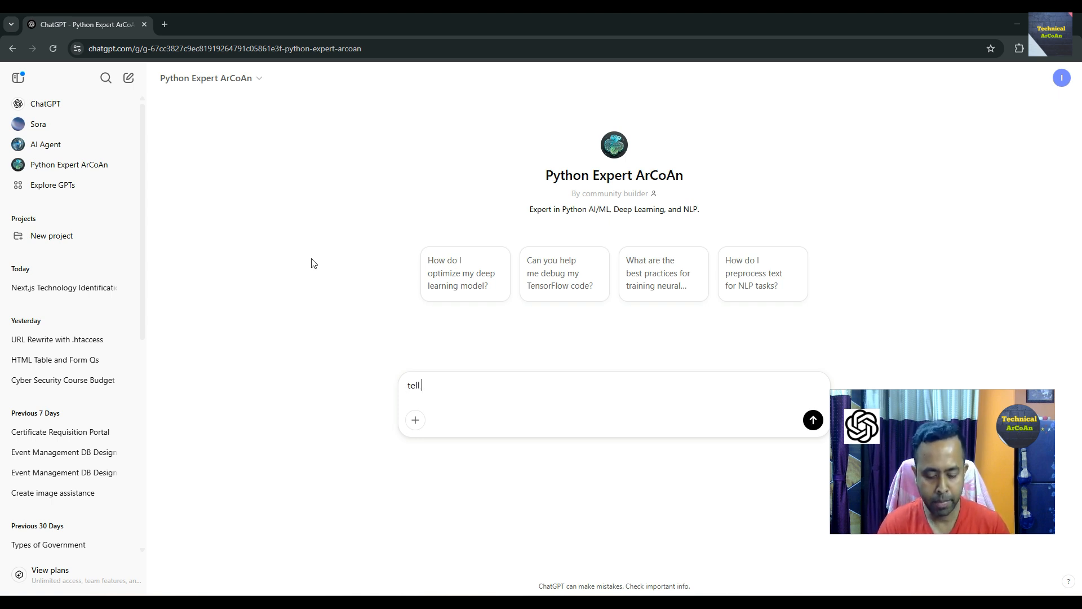
text(me about )
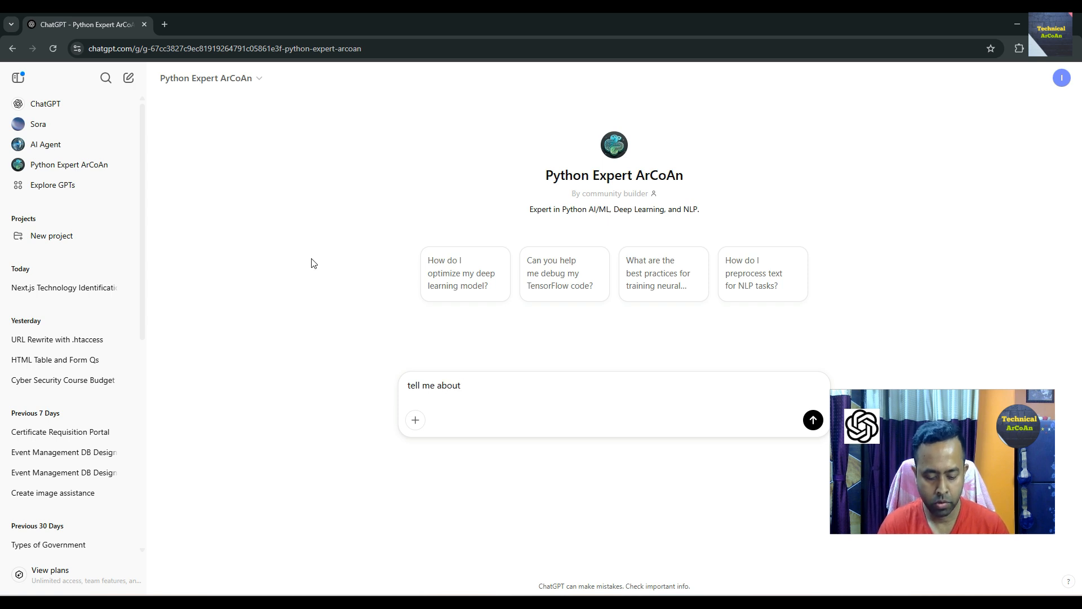
text(DL)
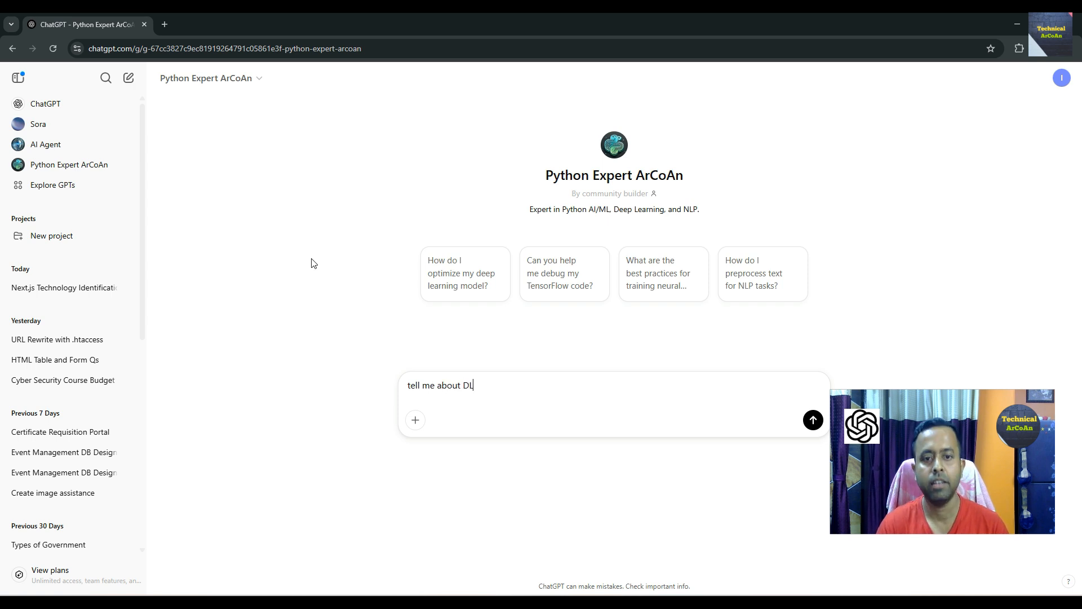
key(Return)
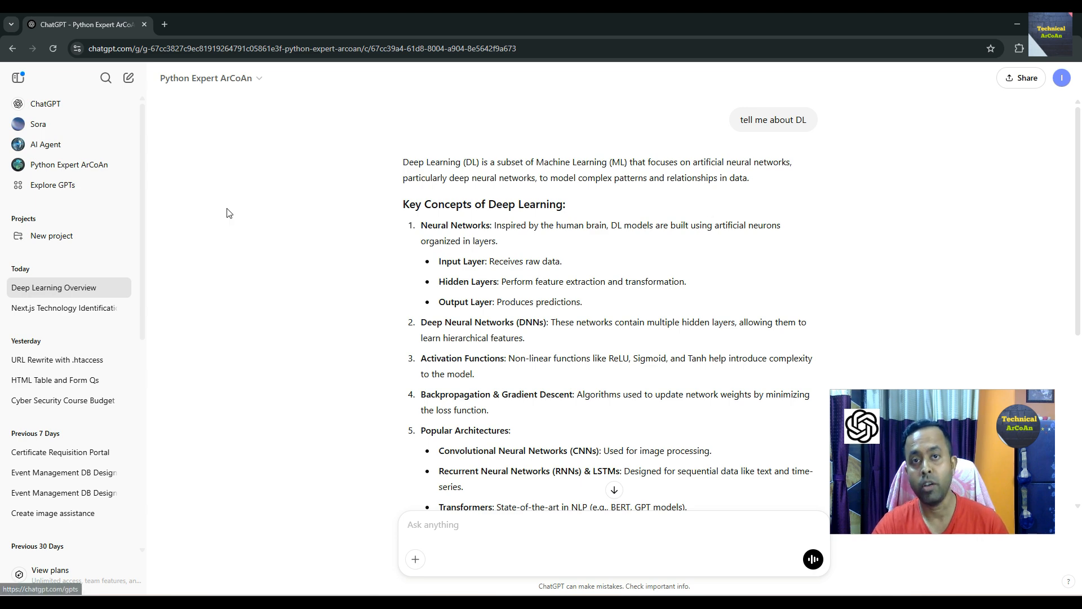
- Search Explore GPTs for Python Expert ArCoAn and start a chat with it
click(66, 191)
click(464, 198)
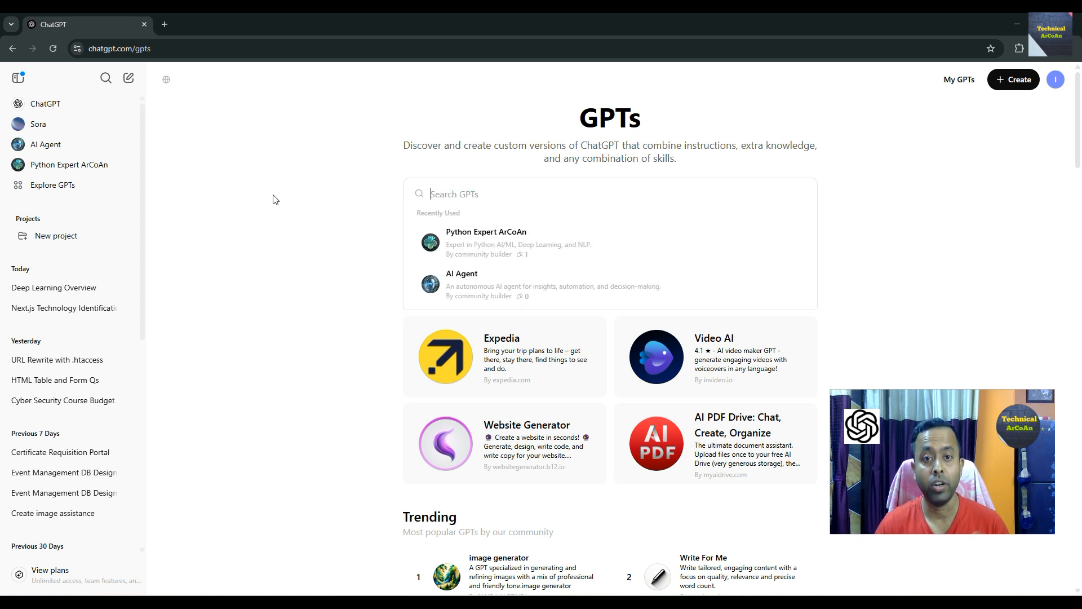
text(Pytho)
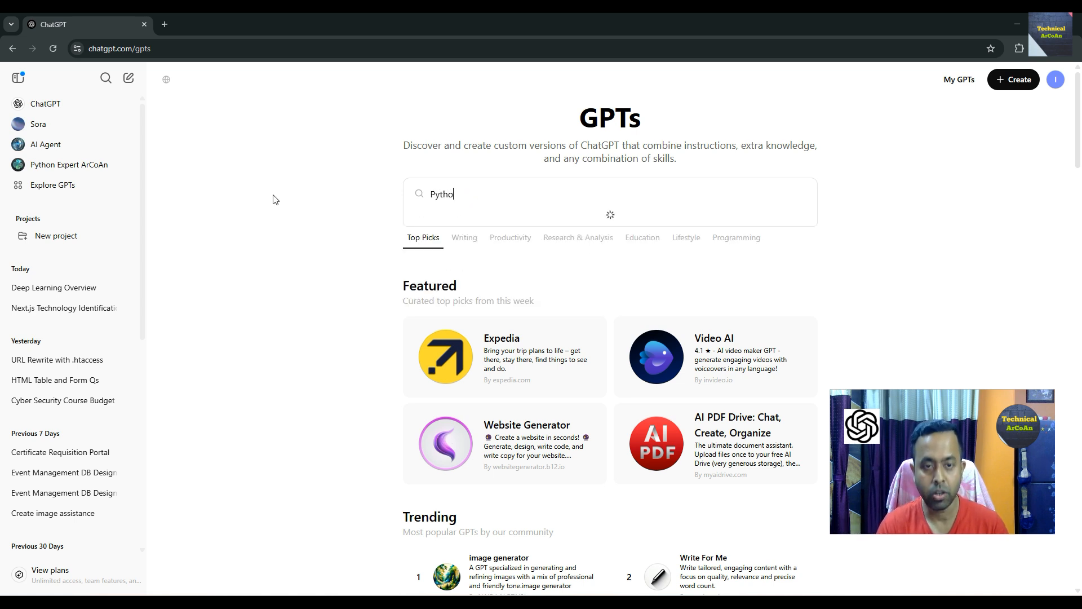
text(n Expert )
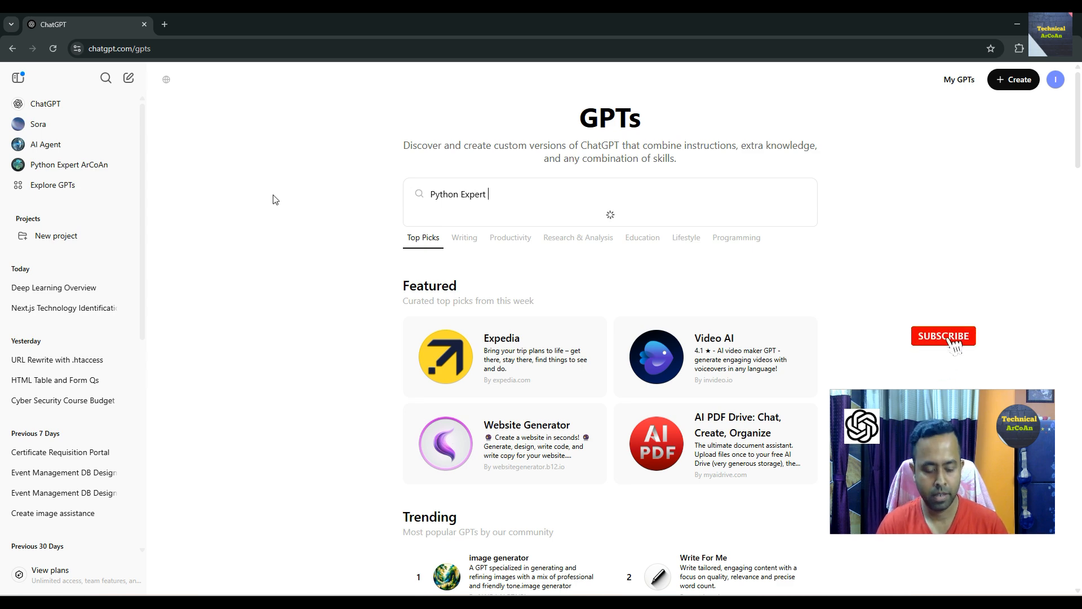
text(ArCoAn)
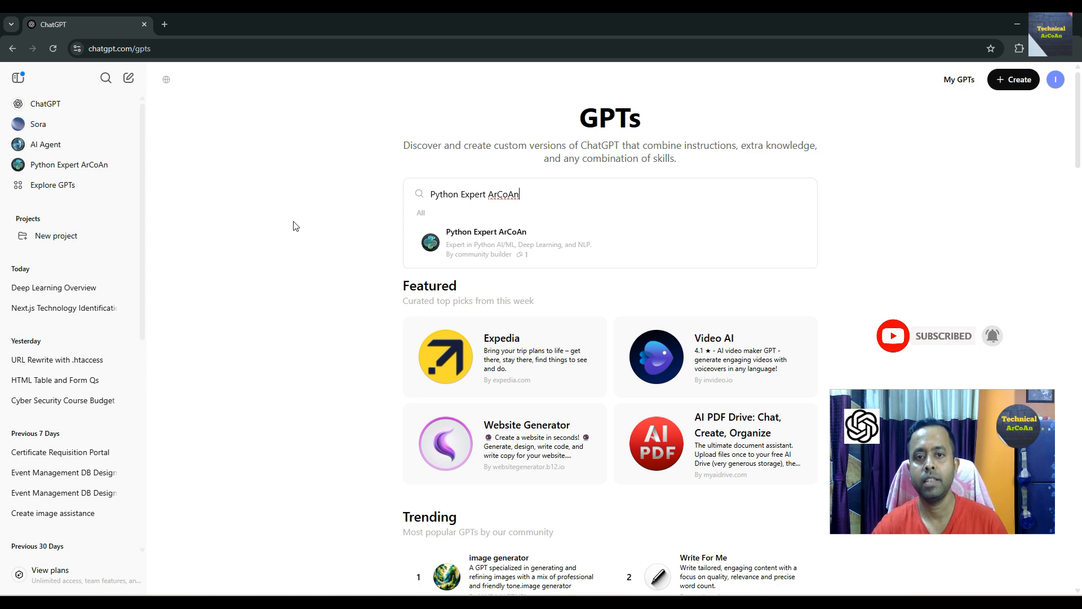
click(463, 241)
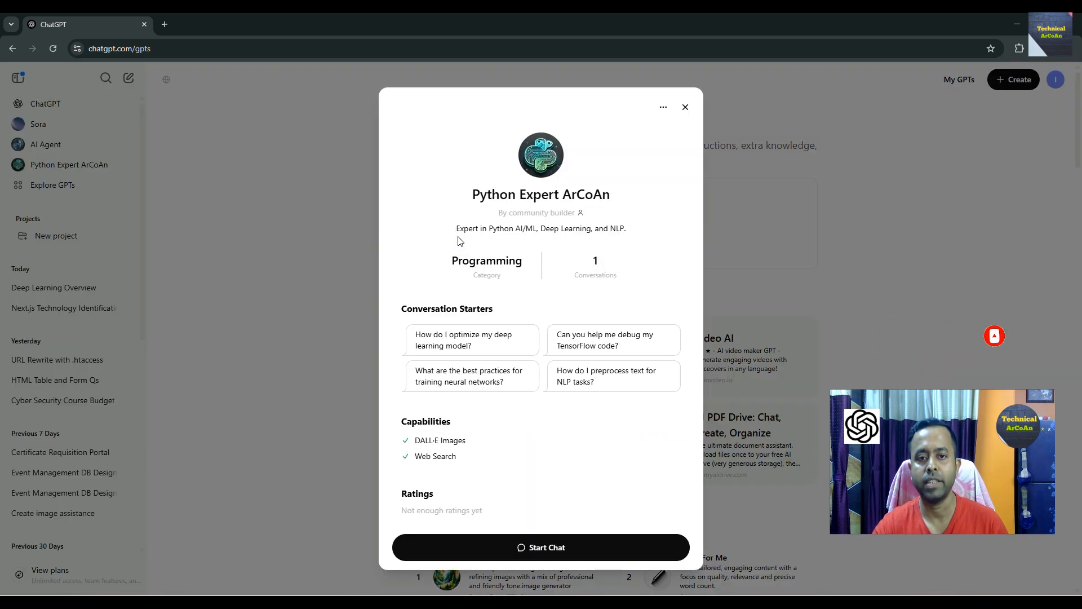
click(533, 548)
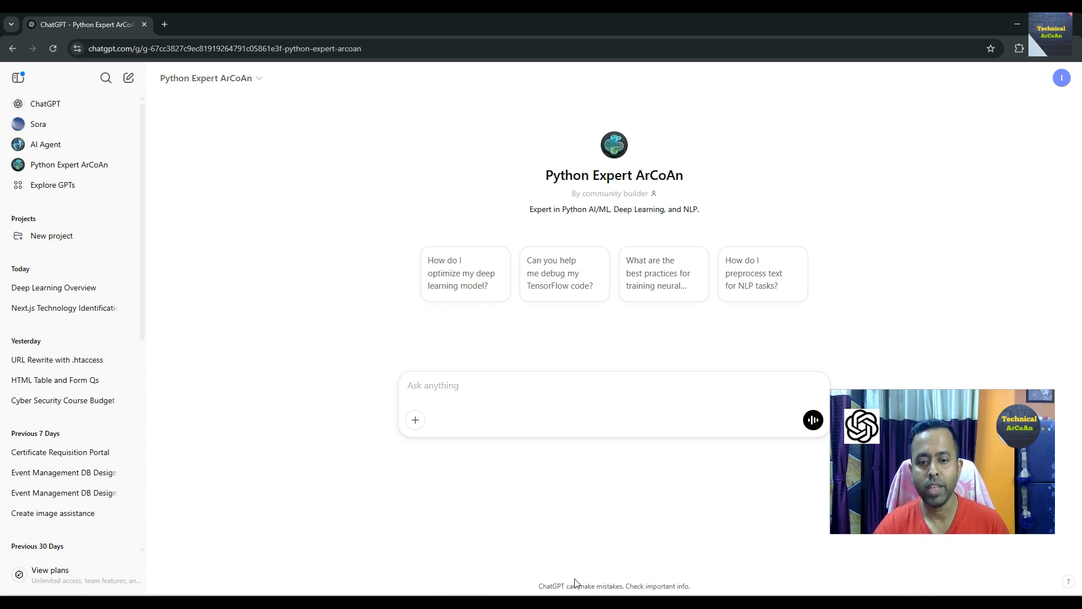
- Switch to Microsoft Edge, dismiss the location prompt, and open the copied GPT link in a new tab
click(572, 601)
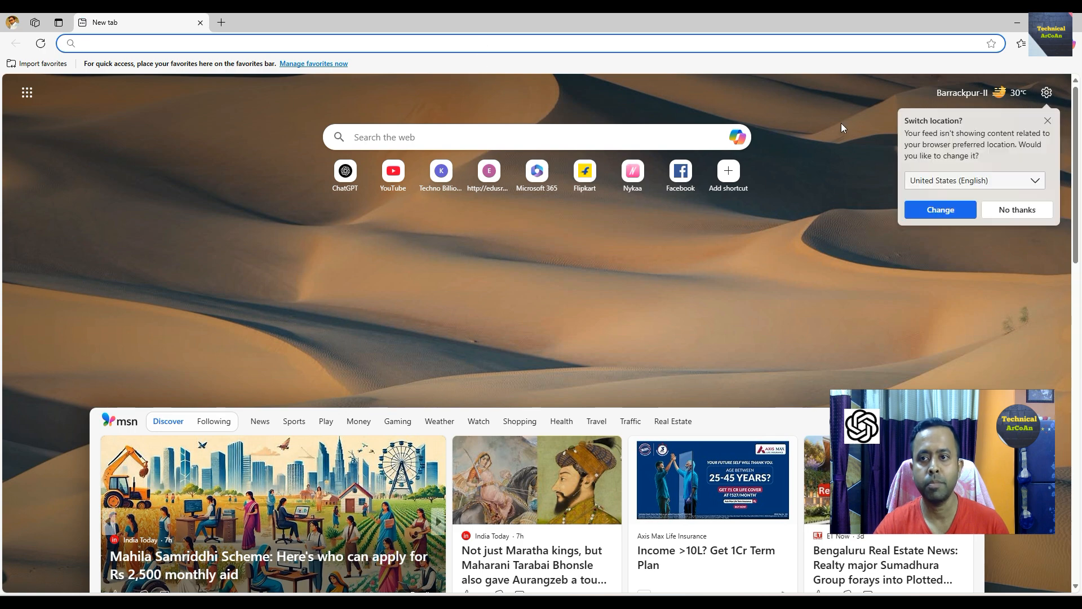
click(1009, 209)
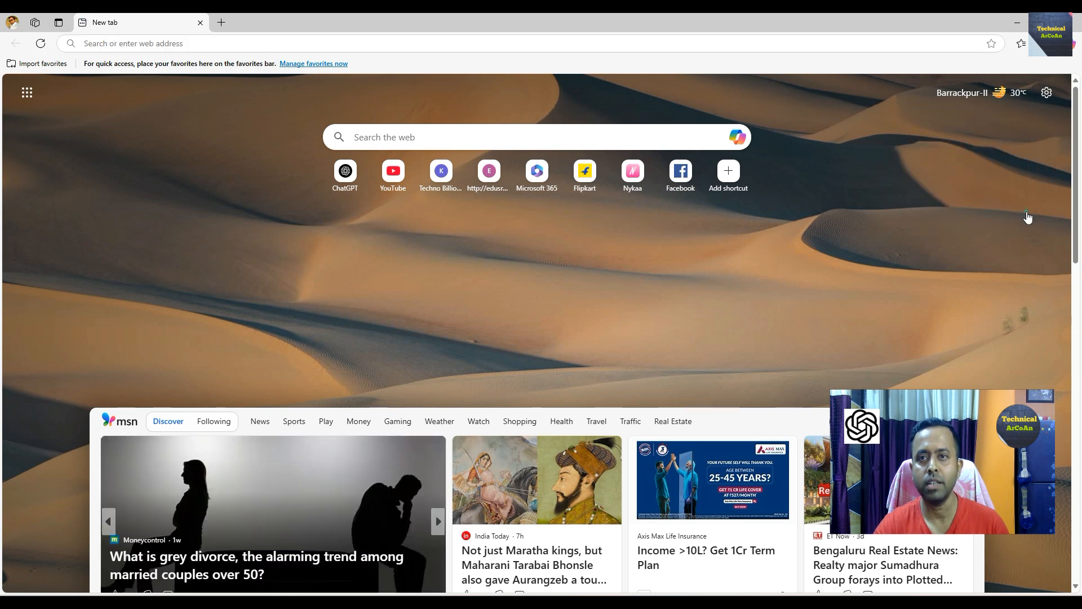
click(395, 43)
key(ctrl+v)
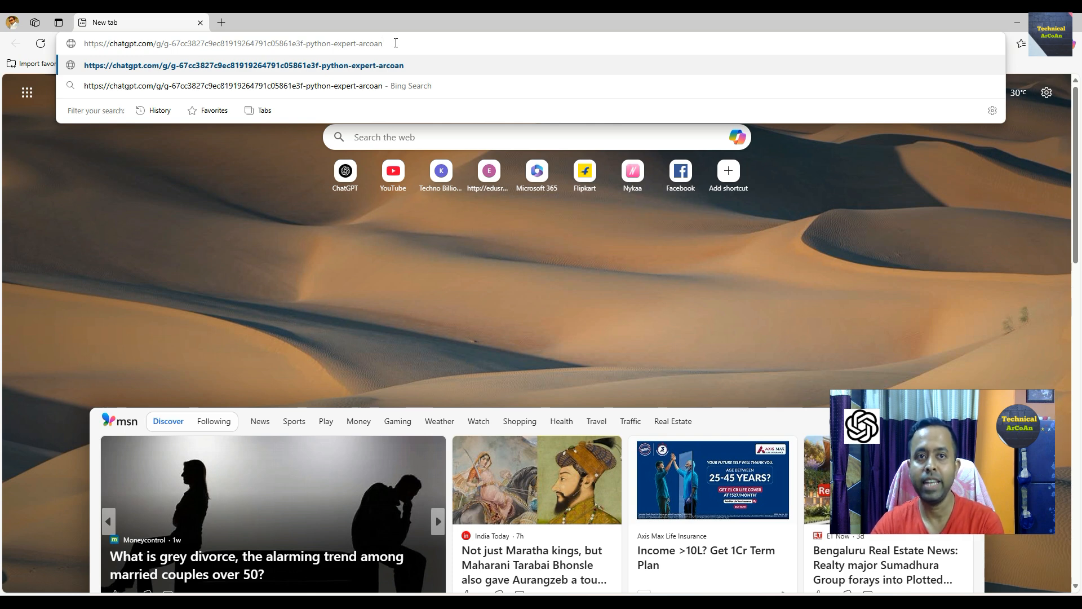
key(Return)
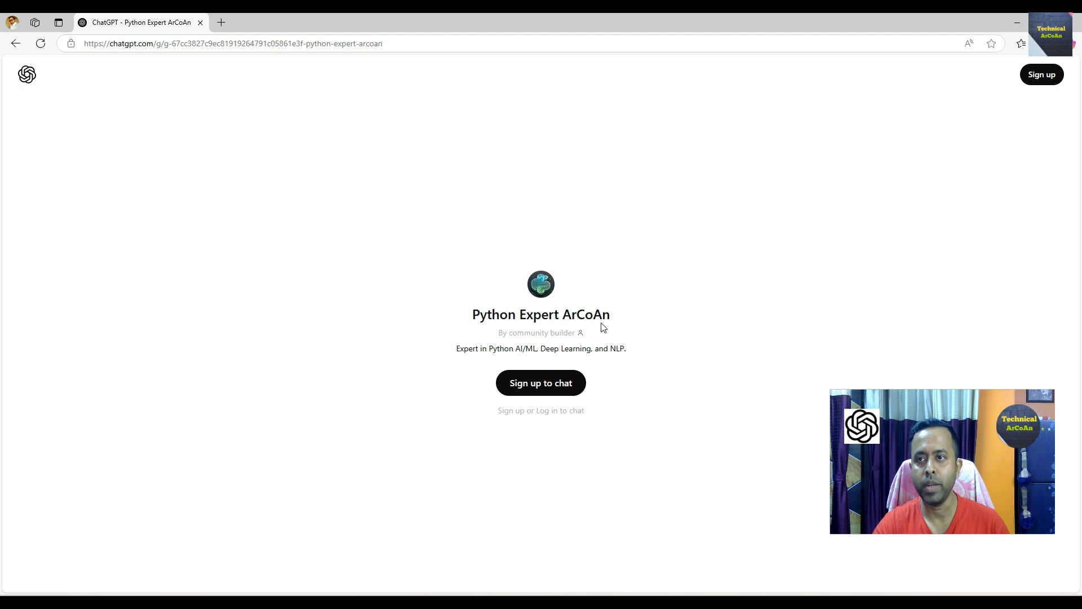
- Sign up to chat with Google using another account, entering that account's password
click(544, 390)
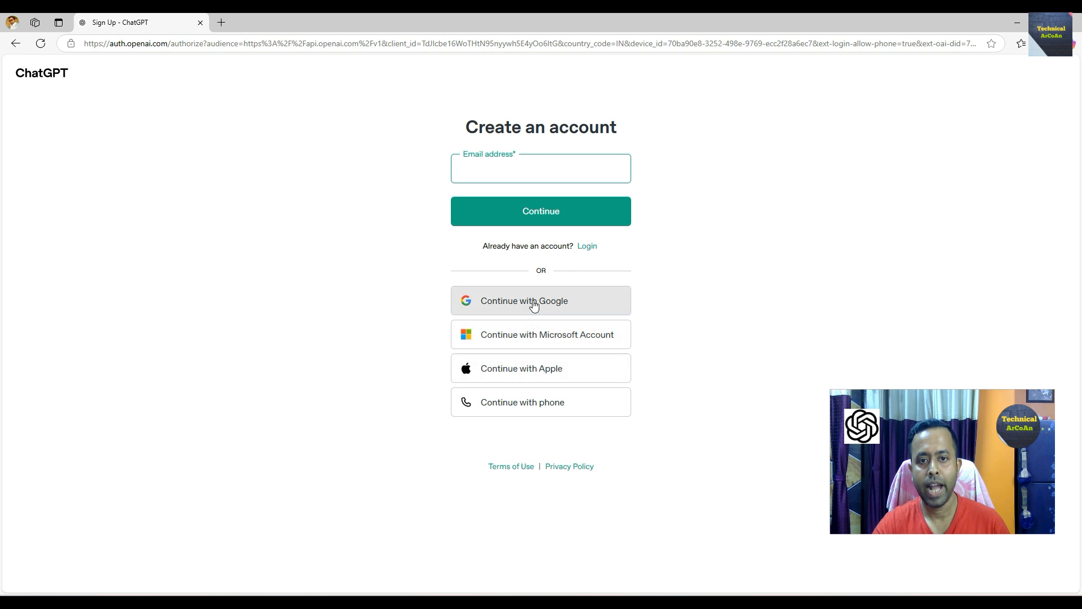
click(534, 303)
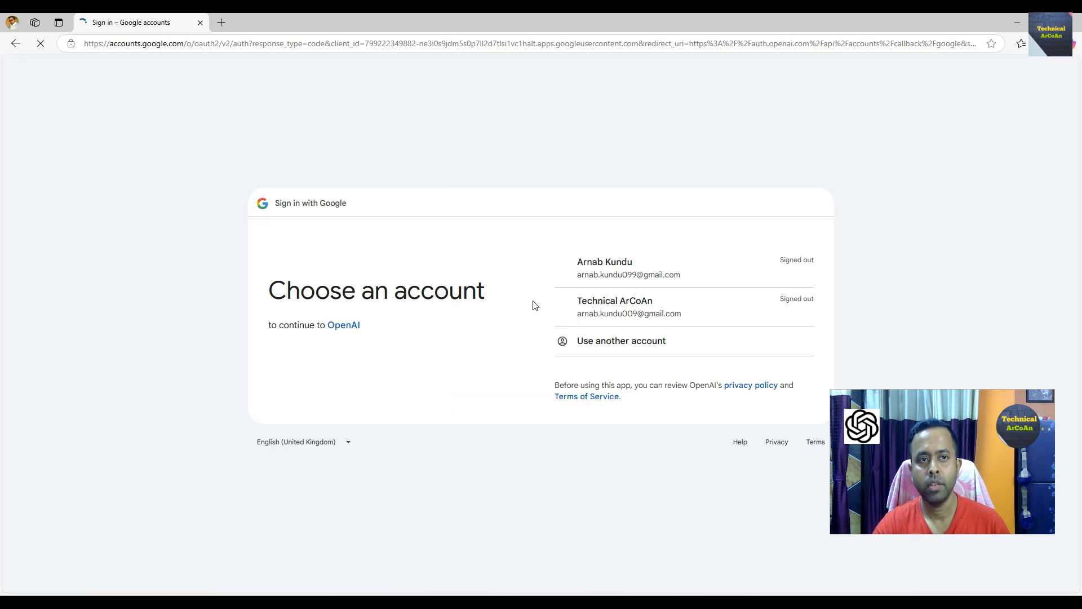
click(635, 272)
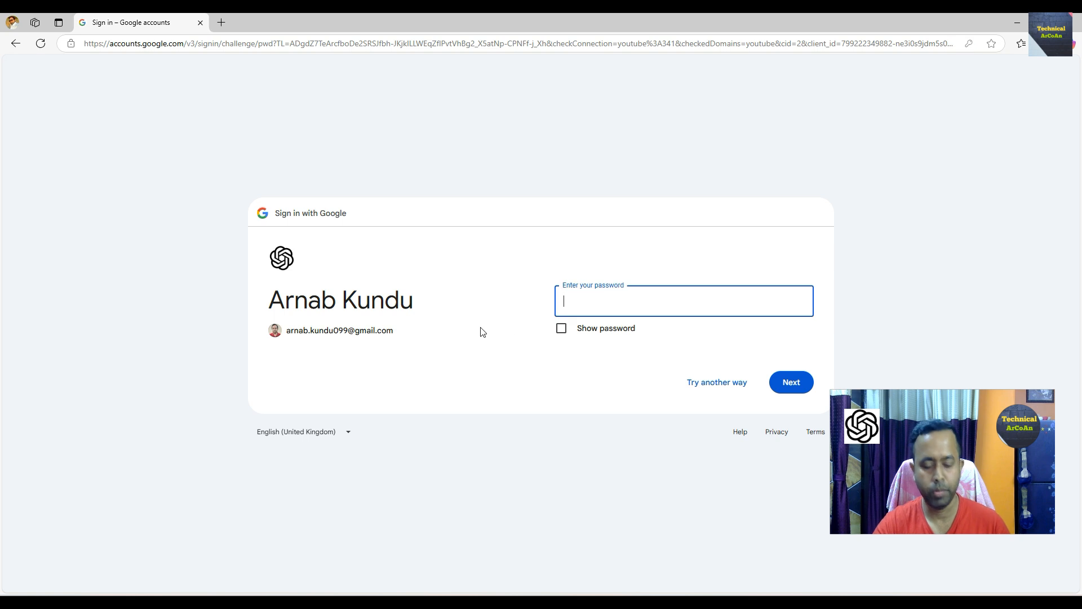
text(••••••••••••••)
key(Return)
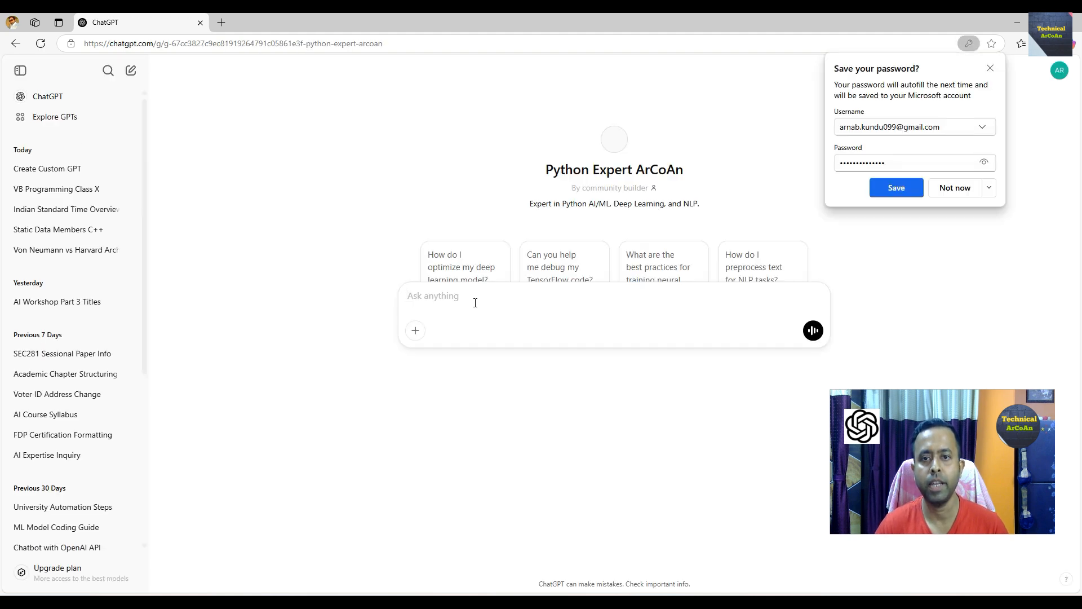
- Decline saving the password and check the signed-in account's profile menu
click(969, 187)
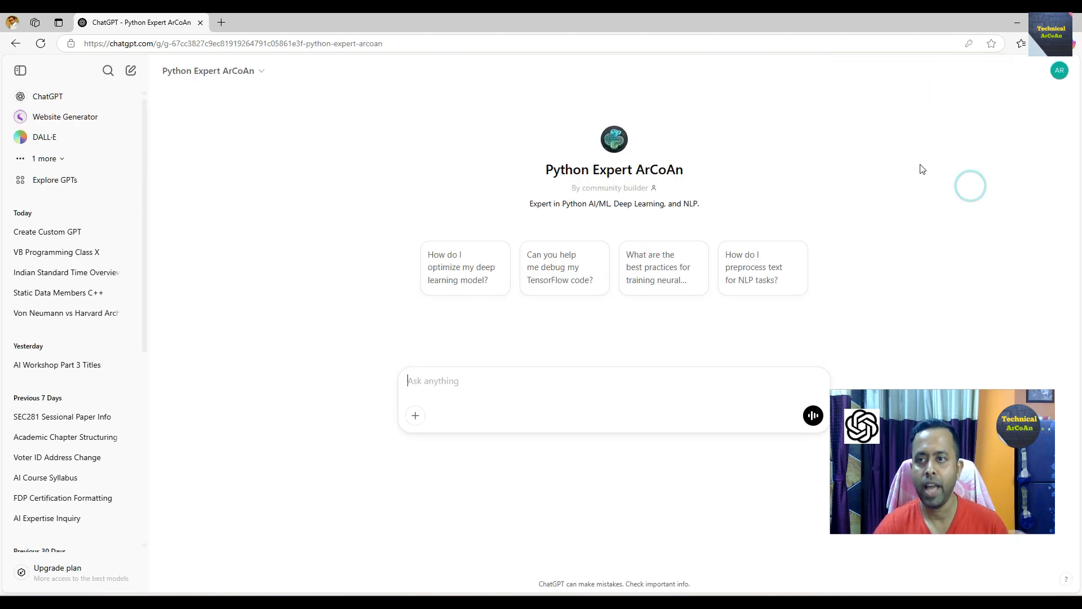
click(1061, 82)
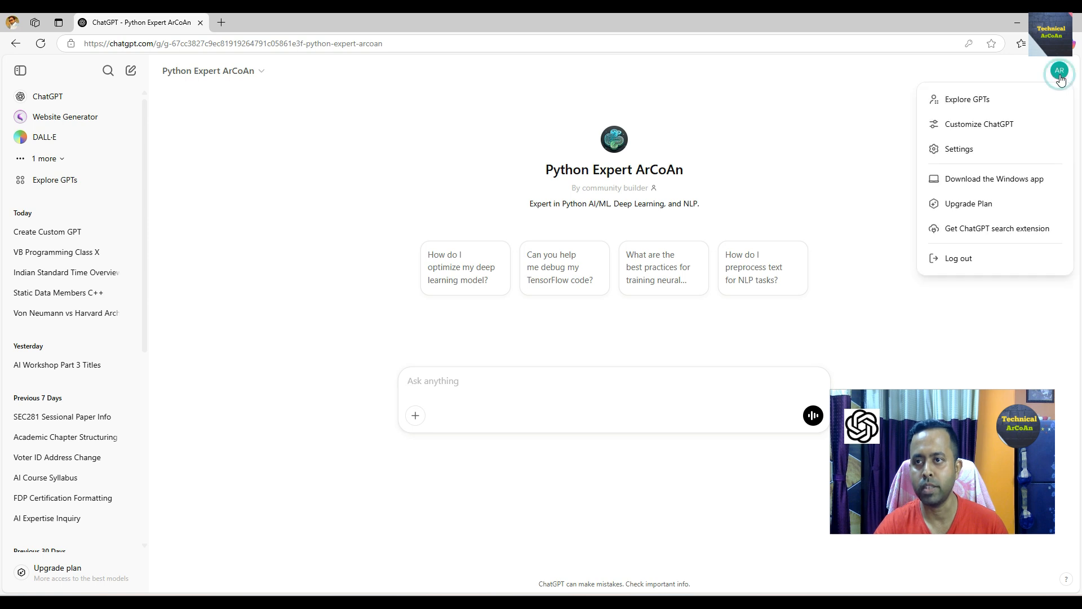
click(1061, 82)
click(875, 163)
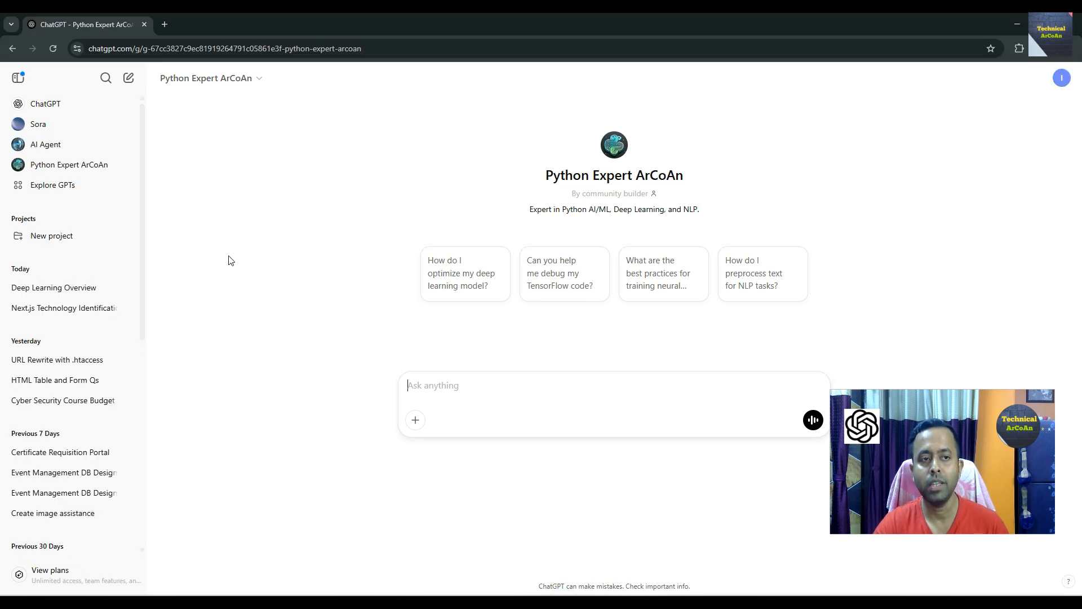
click(62, 191)
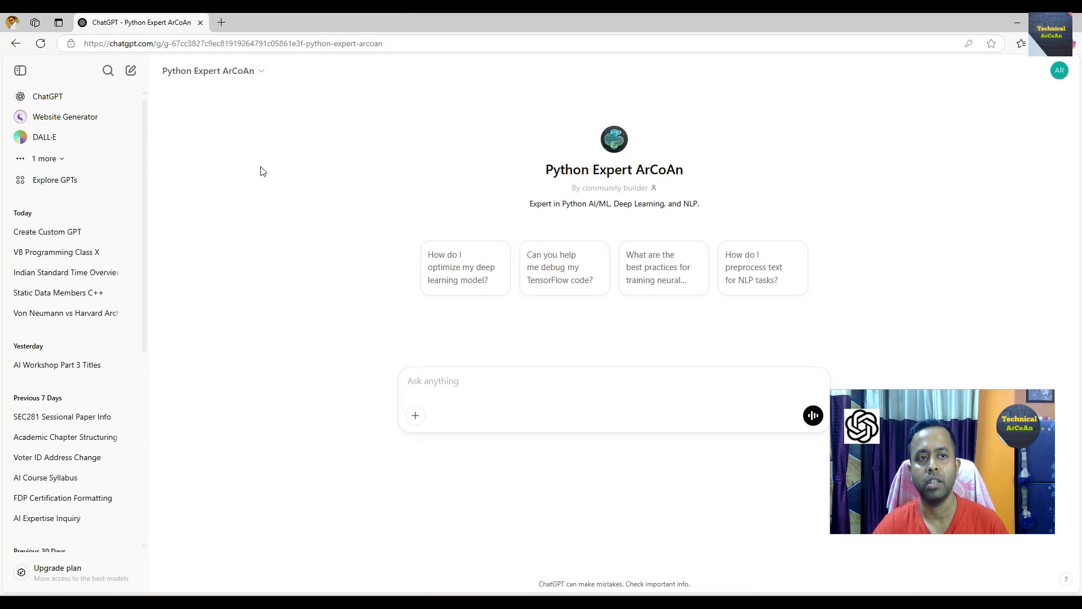
- Go to Explore GPTs in the second account, then reopen the shared GPT link there
click(91, 101)
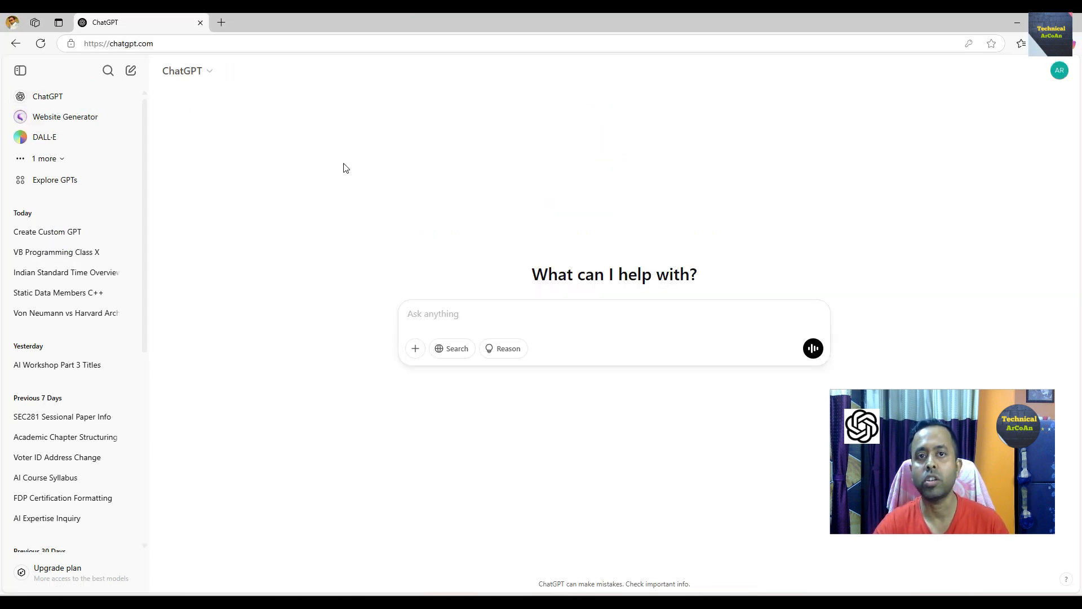
click(95, 187)
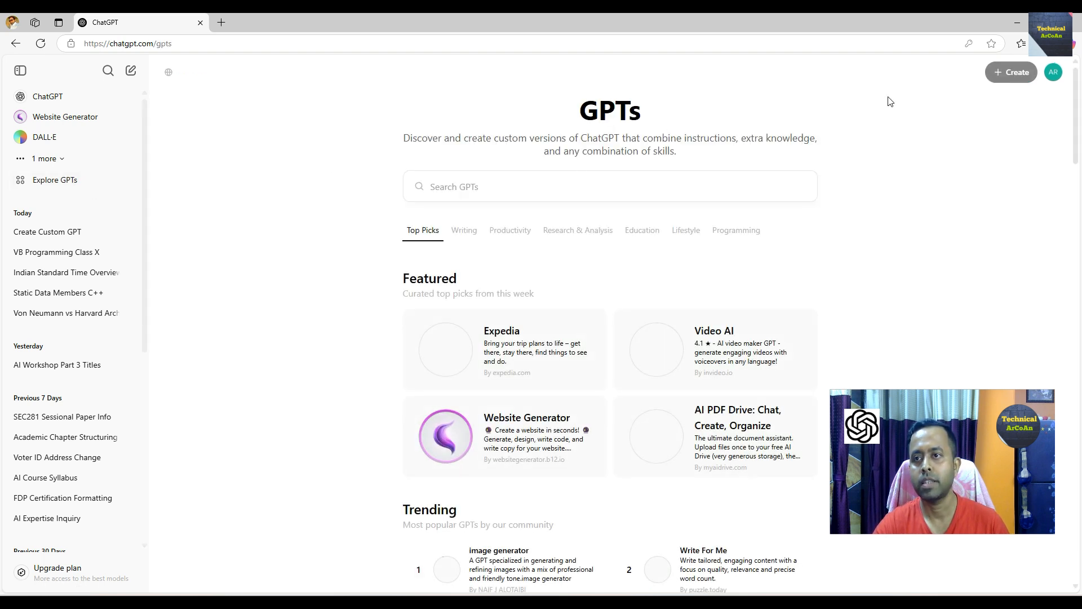
mouse_move(1013, 76)
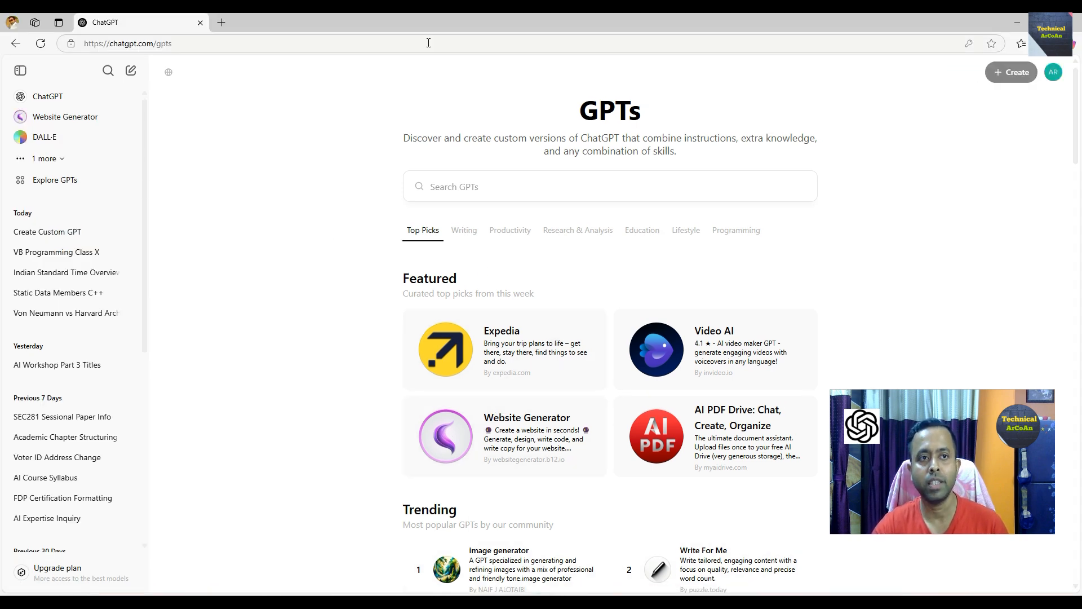
click(429, 43)
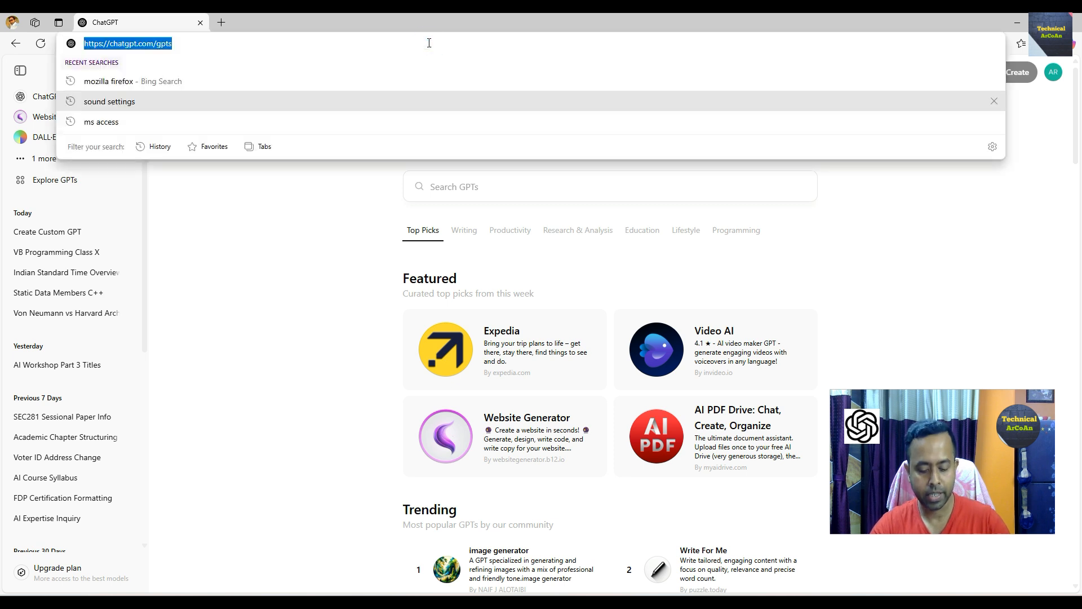
key(ctrl+v)
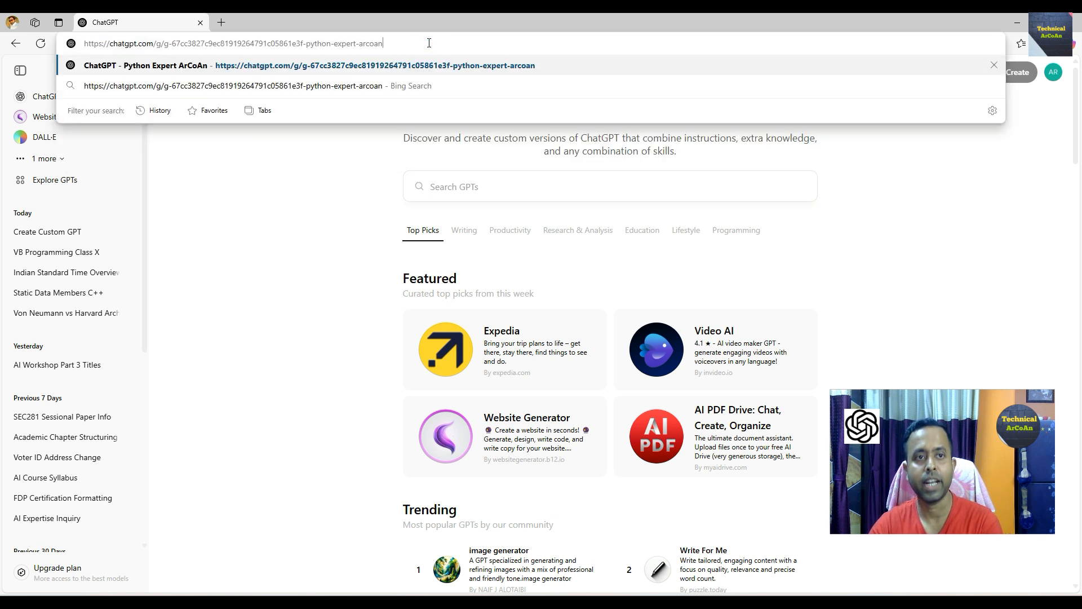
key(Return)
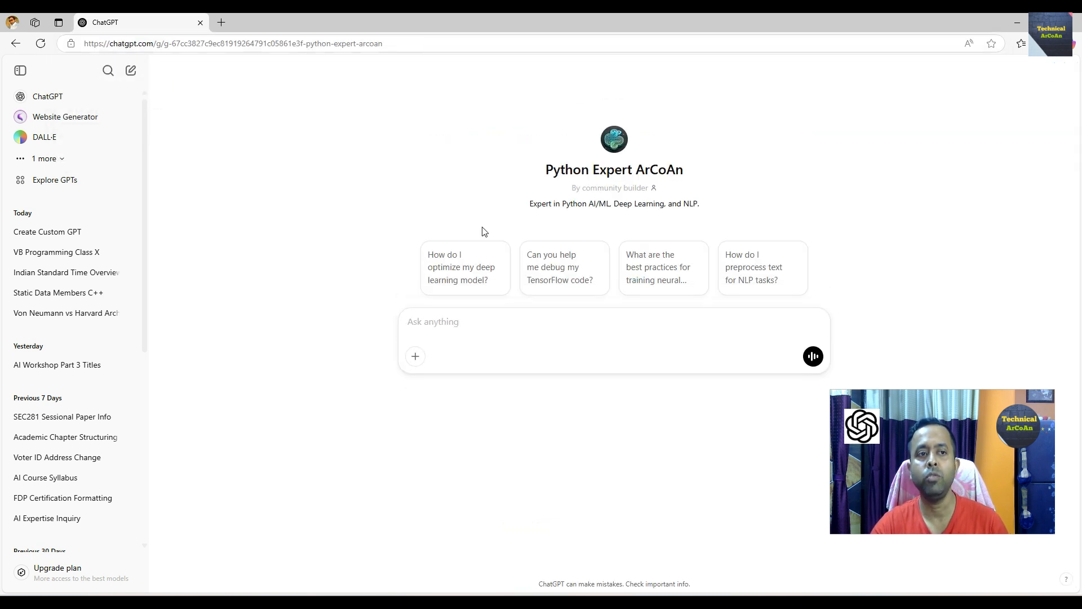
- Return to the original account and open Python Expert ArCoAn in the GPT editor to review its knowledge files
click(41, 43)
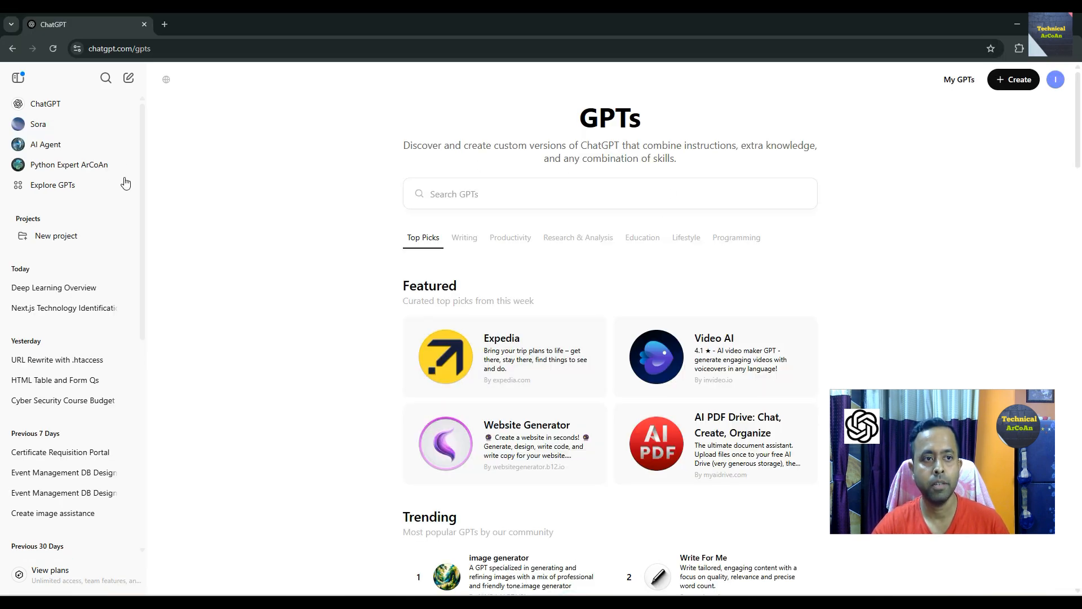
click(96, 167)
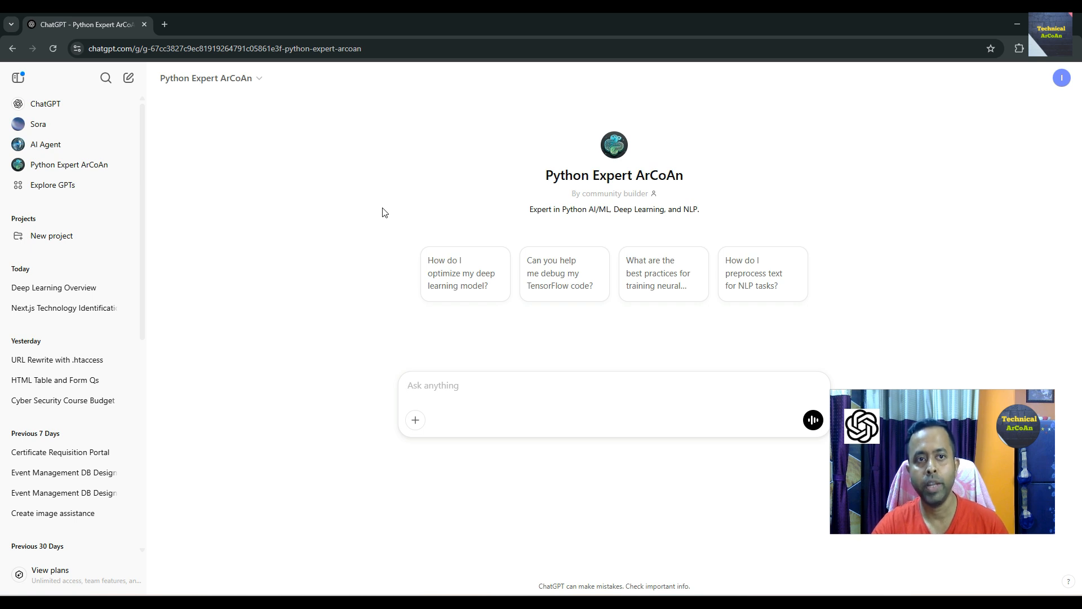
click(257, 83)
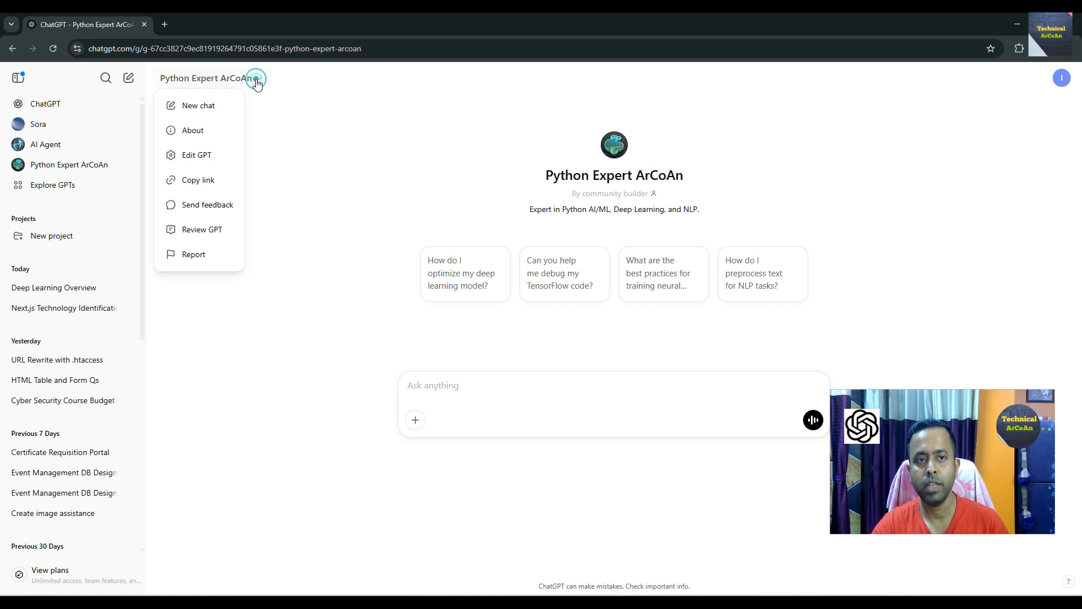
click(204, 160)
scroll(359, 356, down, 1)
scroll(360, 356, down, 3)
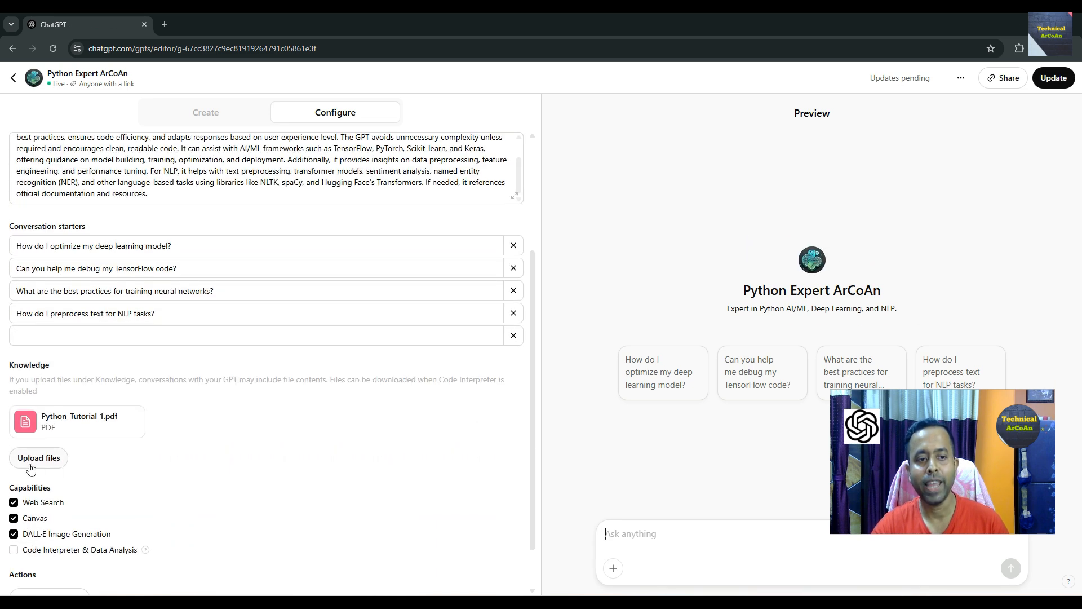
scroll(278, 466, up, 4)
scroll(278, 466, down, 5)
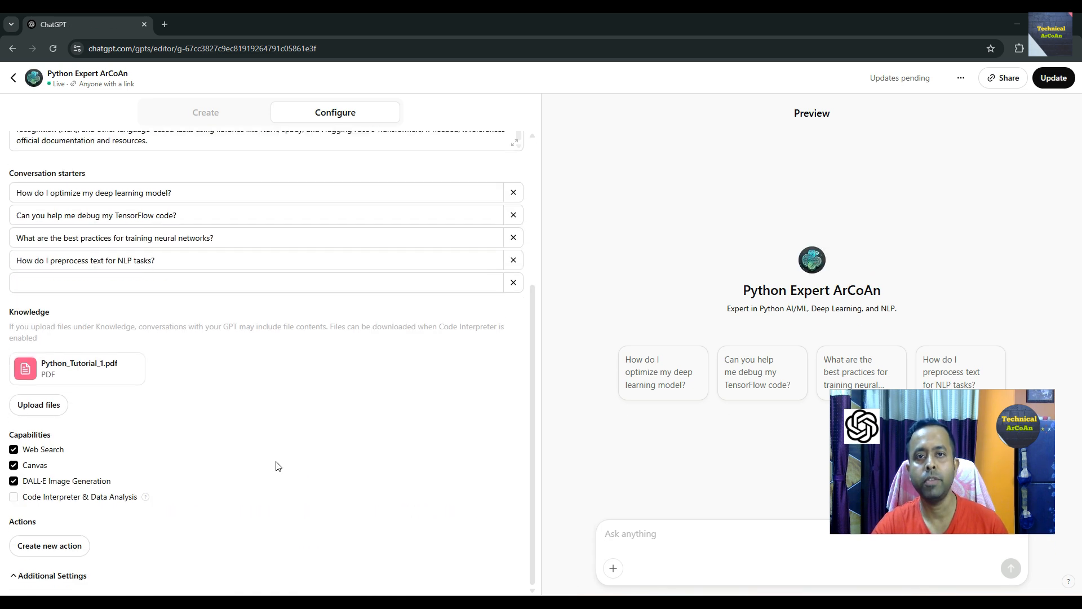